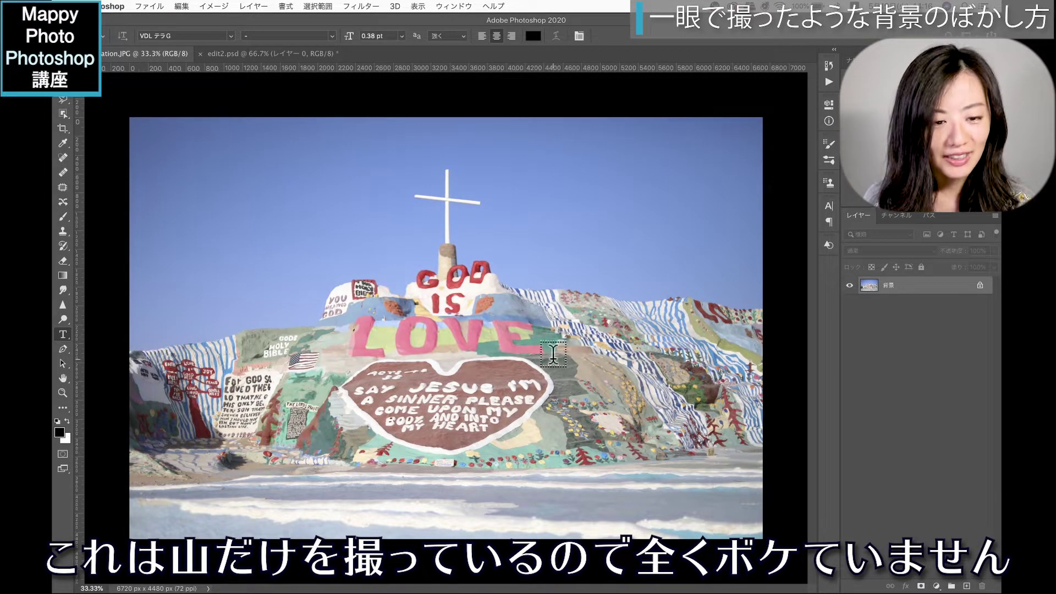
Copy the cut-out woman from edit2.psd and paste her as a new layer onto the Salvation Mountain photo
{"action": "left_click", "coordinate": [264, 53]}
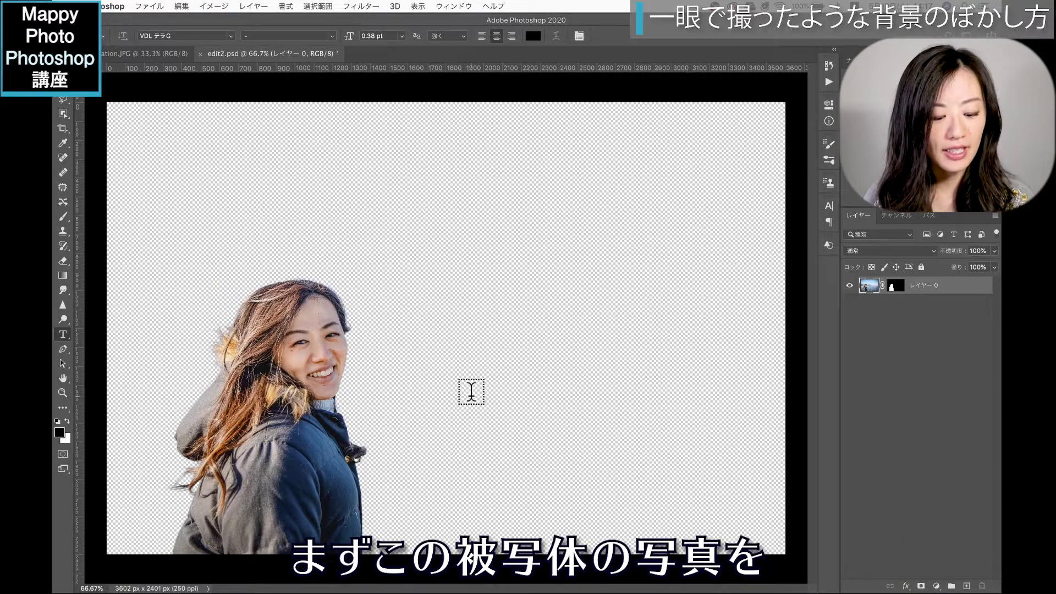
{"action": "key", "text": "ctrl+c"}
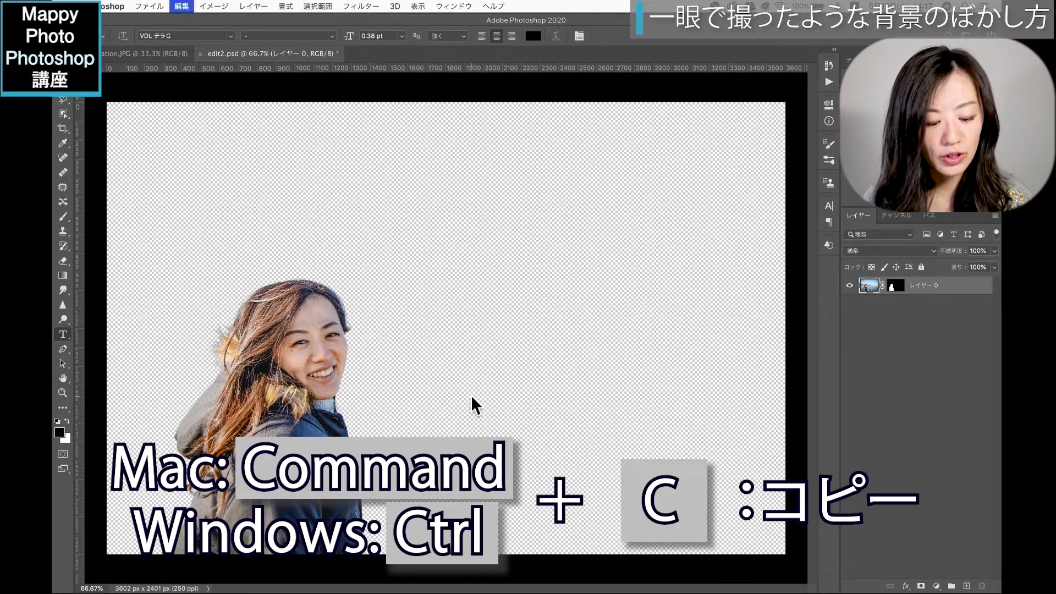
{"action": "left_click", "coordinate": [133, 50]}
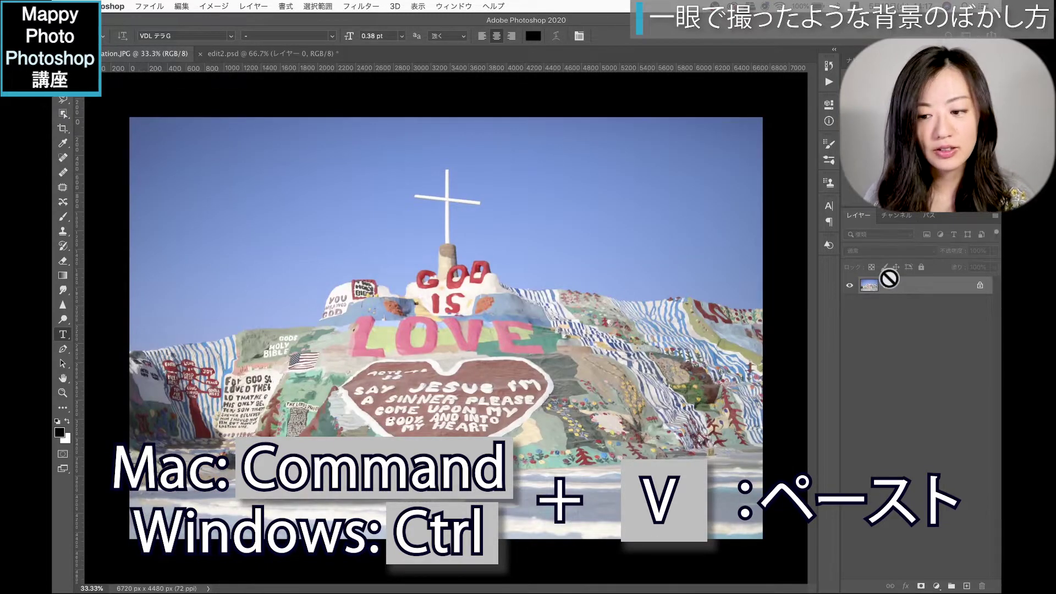
{"action": "key", "text": "ctrl+v"}
{"action": "key", "text": "ctrl+t"}
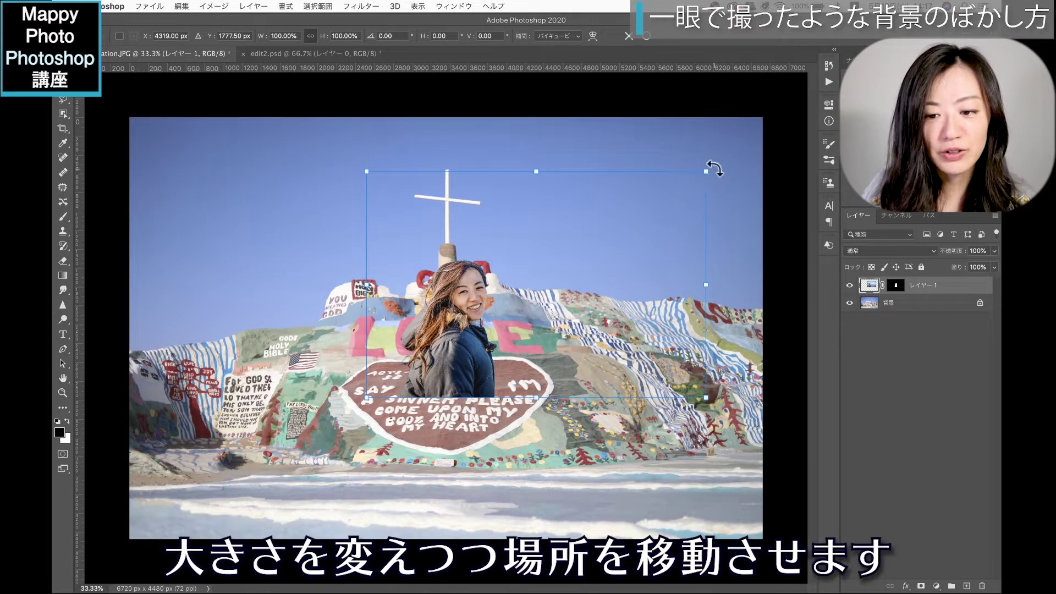
Scale the woman layer up, move her to the photo's bottom-left, and commit the transform
{"action": "left_click_drag", "start_coordinate": [707, 171], "coordinate": [764, 120]}
{"action": "left_click_drag", "start_coordinate": [759, 165], "coordinate": [610, 231]}
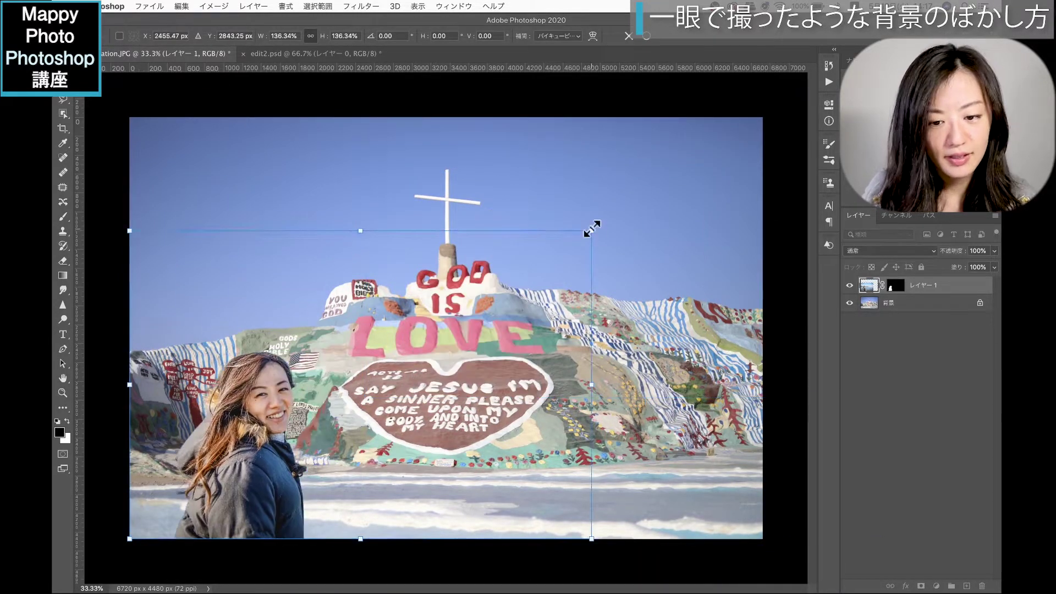
{"action": "key", "text": "Return"}
{"action": "key", "text": "t"}
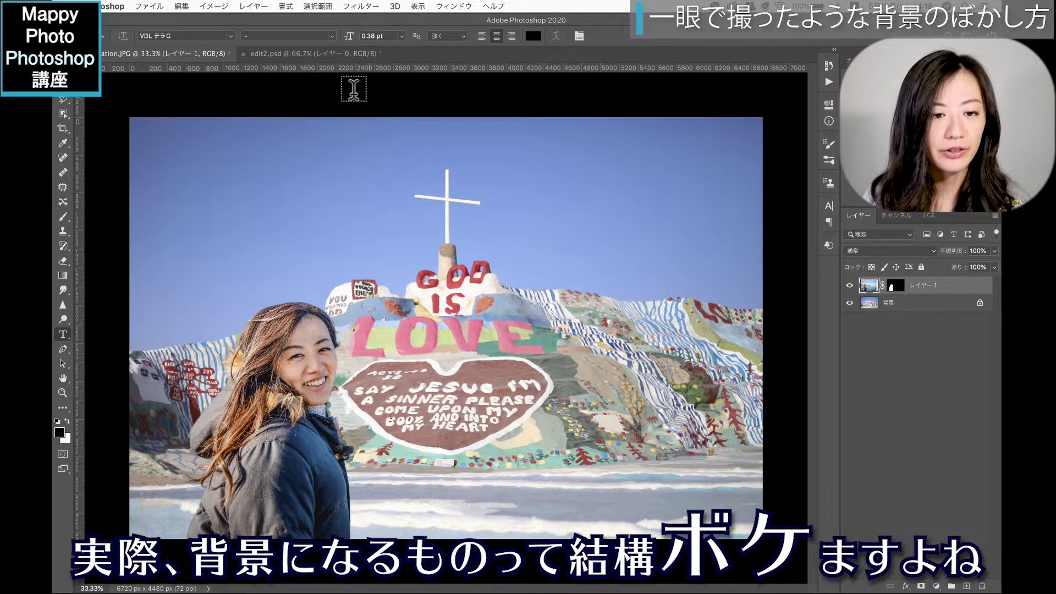
{"action": "left_click", "coordinate": [312, 55]}
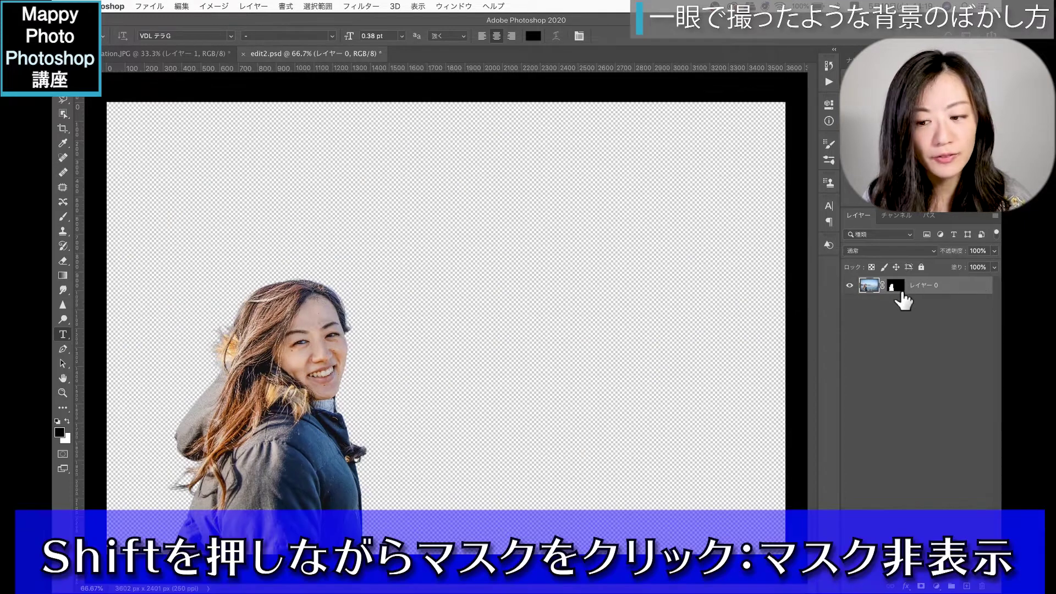
{"action": "left_click", "coordinate": [895, 286], "text": "shift"}
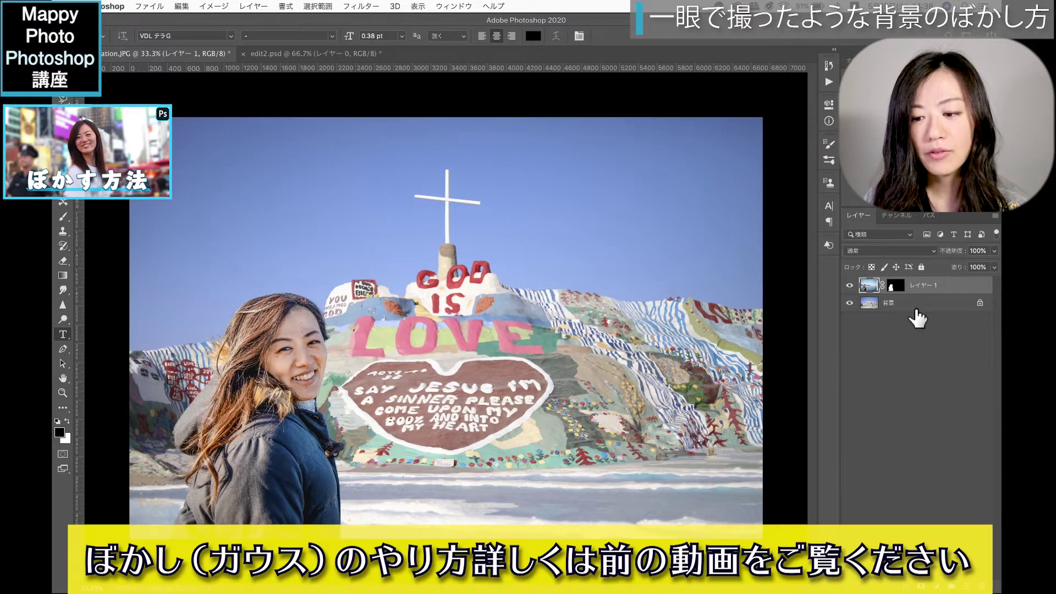
Apply a strong Gaussian Blur to the 背景 mountain background layer
{"action": "left_click", "coordinate": [915, 304]}
{"action": "left_click", "coordinate": [363, 7]}
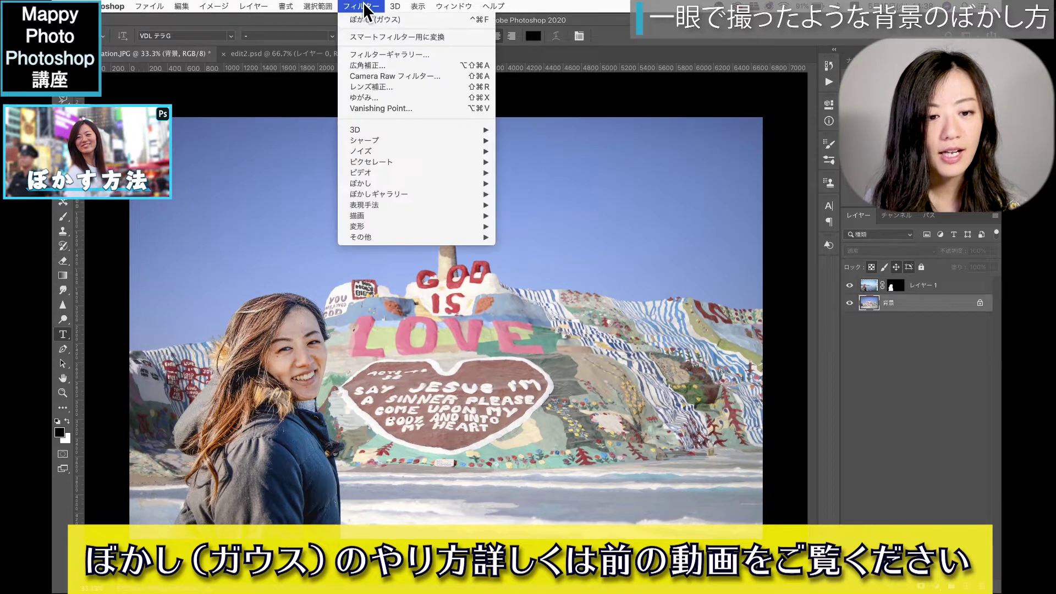
{"action": "mouse_move", "coordinate": [412, 183]}
{"action": "left_click", "coordinate": [522, 196]}
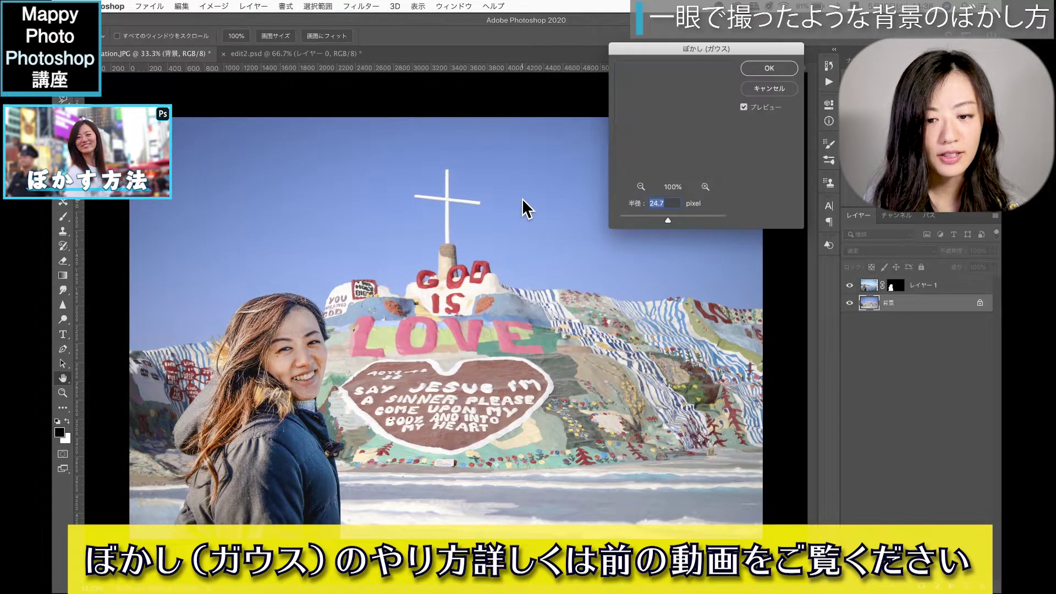
{"action": "mouse_move", "coordinate": [667, 220]}
{"action": "left_mouse_down"}
{"action": "mouse_move", "coordinate": [646, 220]}
{"action": "mouse_move", "coordinate": [667, 218]}
{"action": "left_mouse_up"}
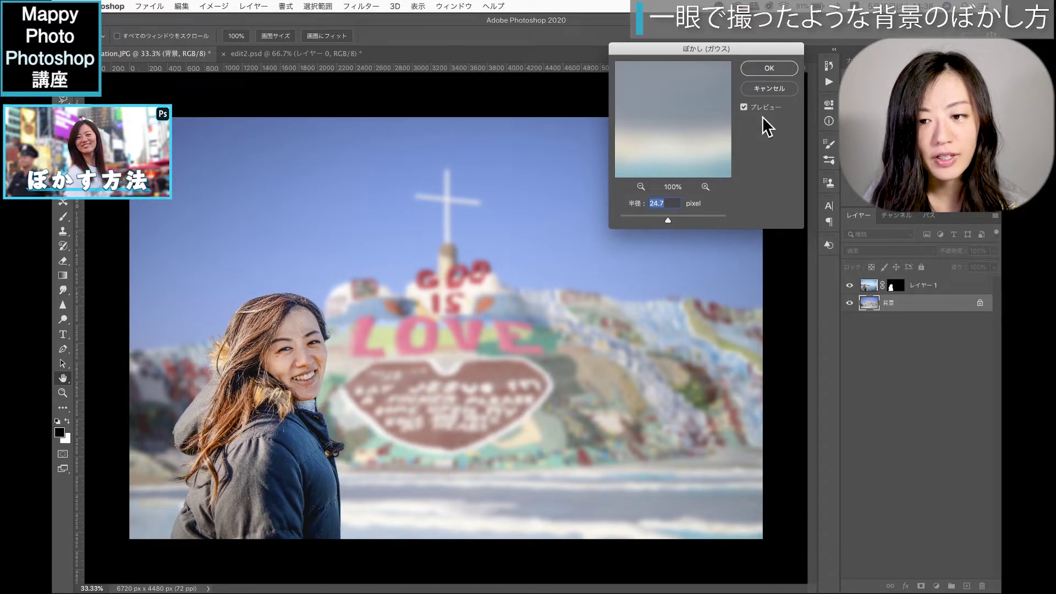
{"action": "left_click", "coordinate": [764, 67]}
{"action": "key", "text": "t"}
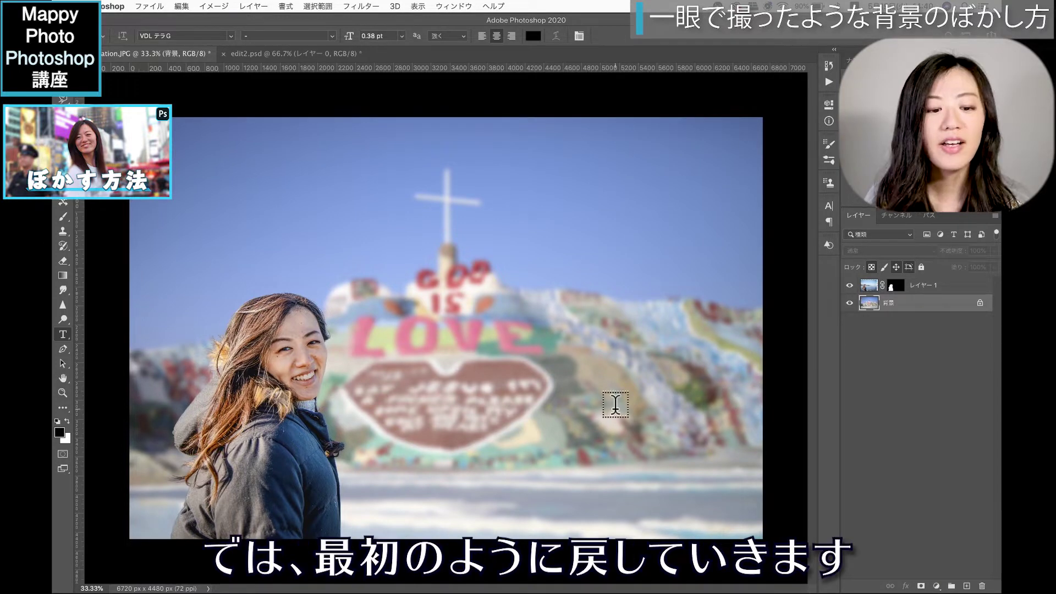
Open the History panel to step back before the Gaussian blur
{"action": "left_click", "coordinate": [828, 68]}
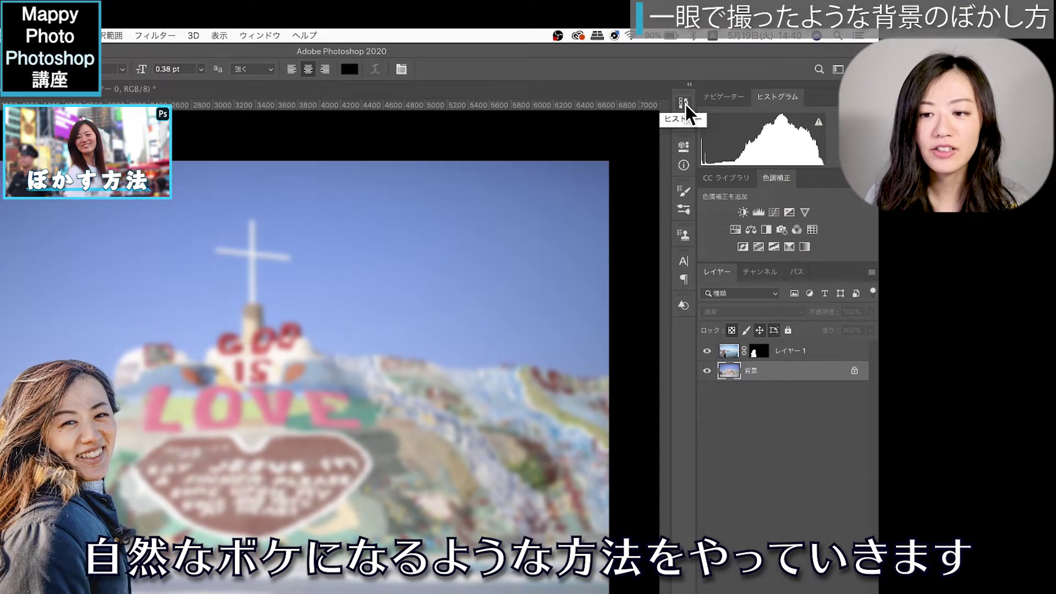
{"action": "left_click", "coordinate": [685, 104]}
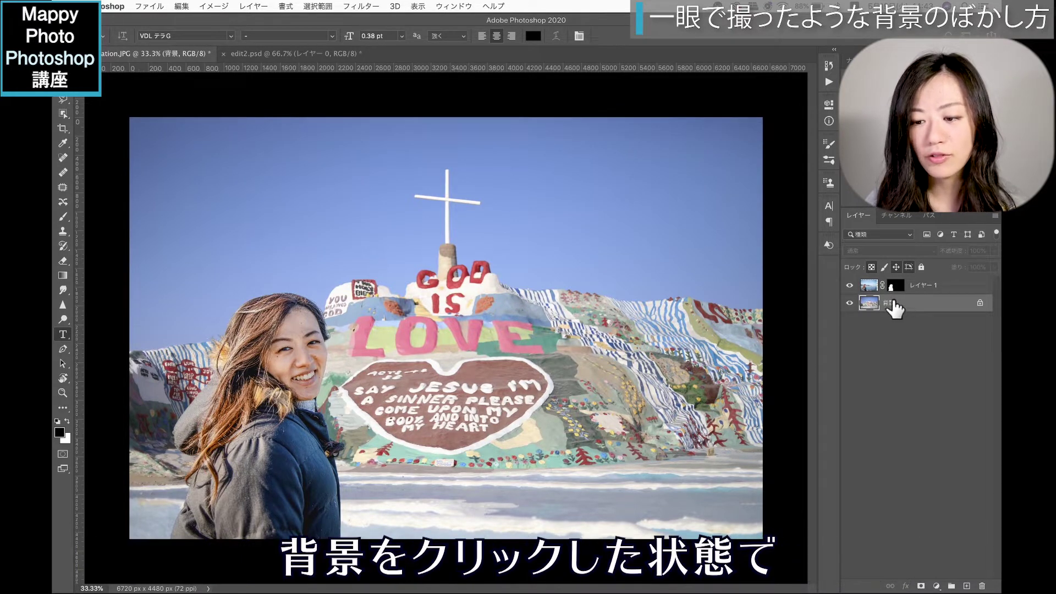
Convert the 背景 mountain background layer into a smart object
{"action": "right_click", "coordinate": [893, 308]}
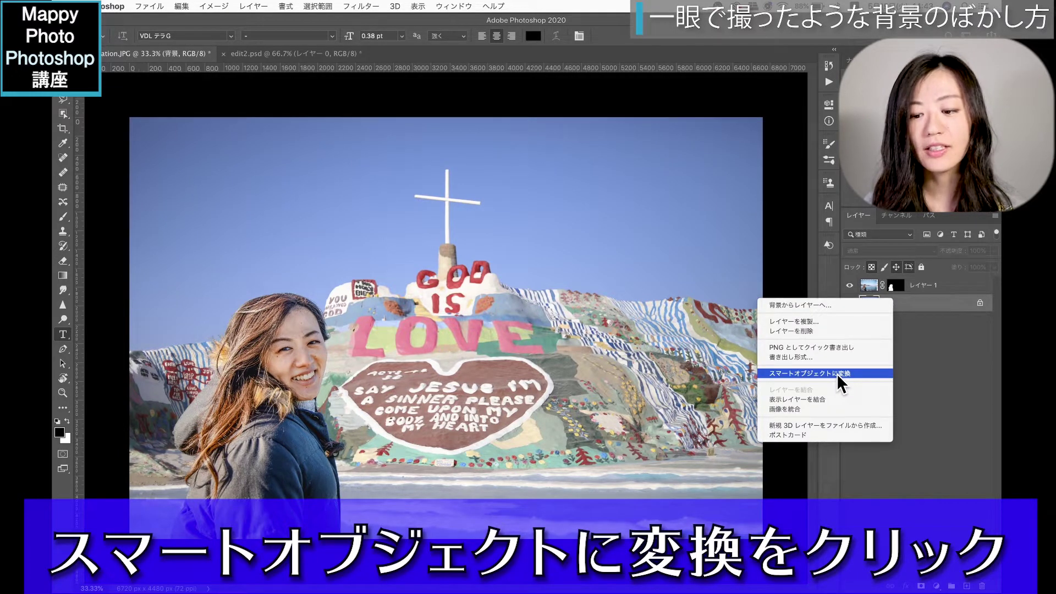
{"action": "left_click", "coordinate": [837, 374]}
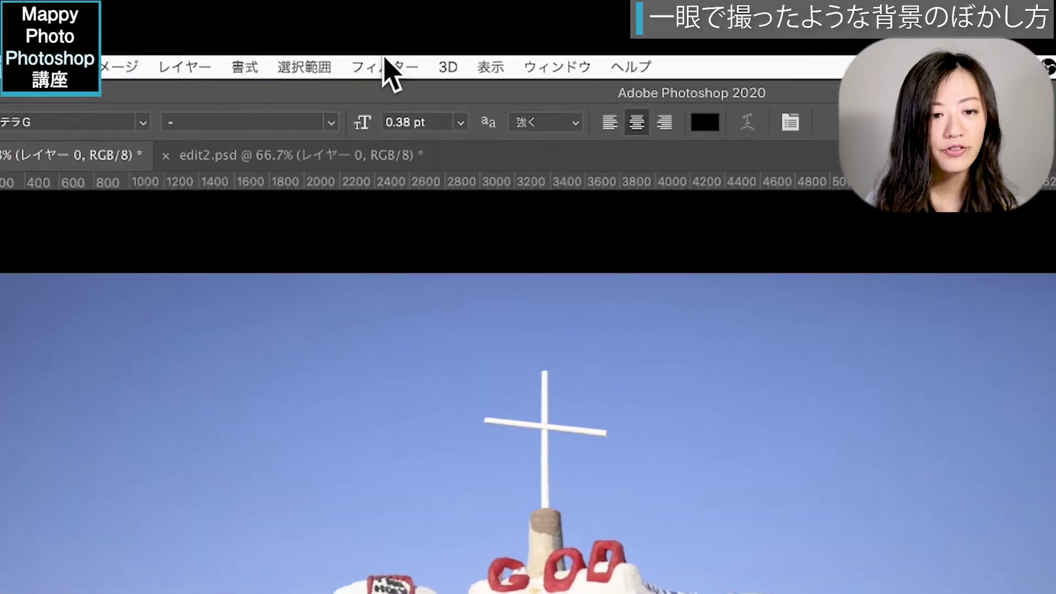
{"action": "left_click", "coordinate": [387, 67]}
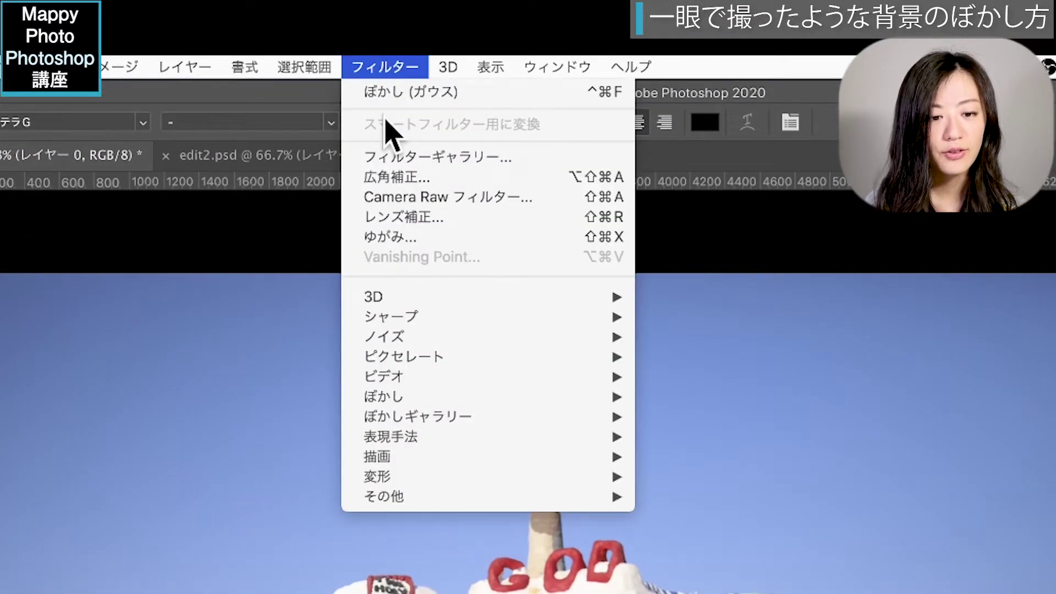
{"action": "mouse_move", "coordinate": [417, 417]}
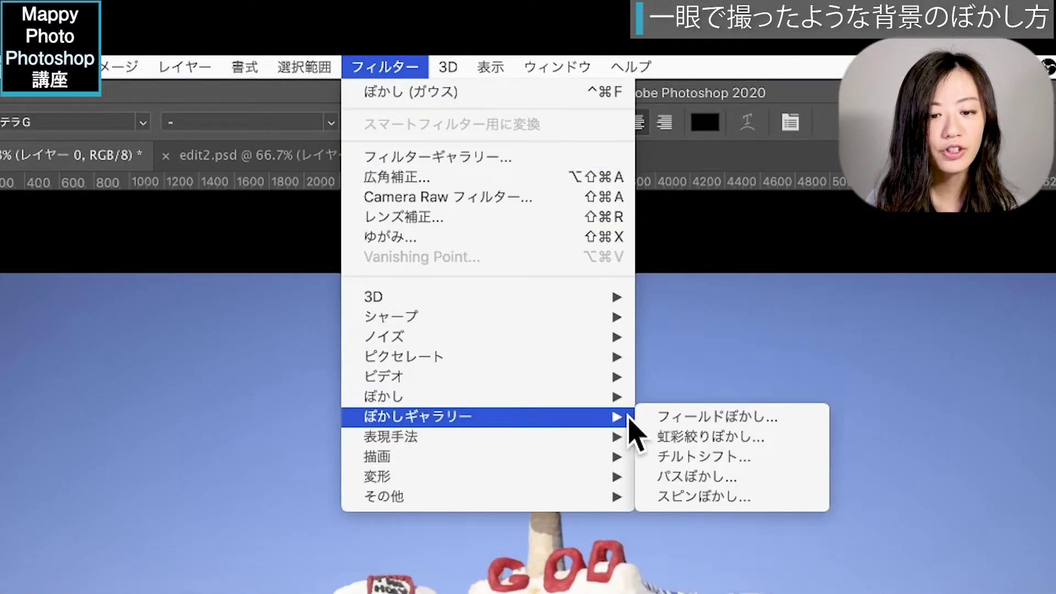
Set Field Blur pins at the GOD sign (20 px) and left and right of LOVE (about 16 and 17 px)
{"action": "left_click", "coordinate": [715, 416]}
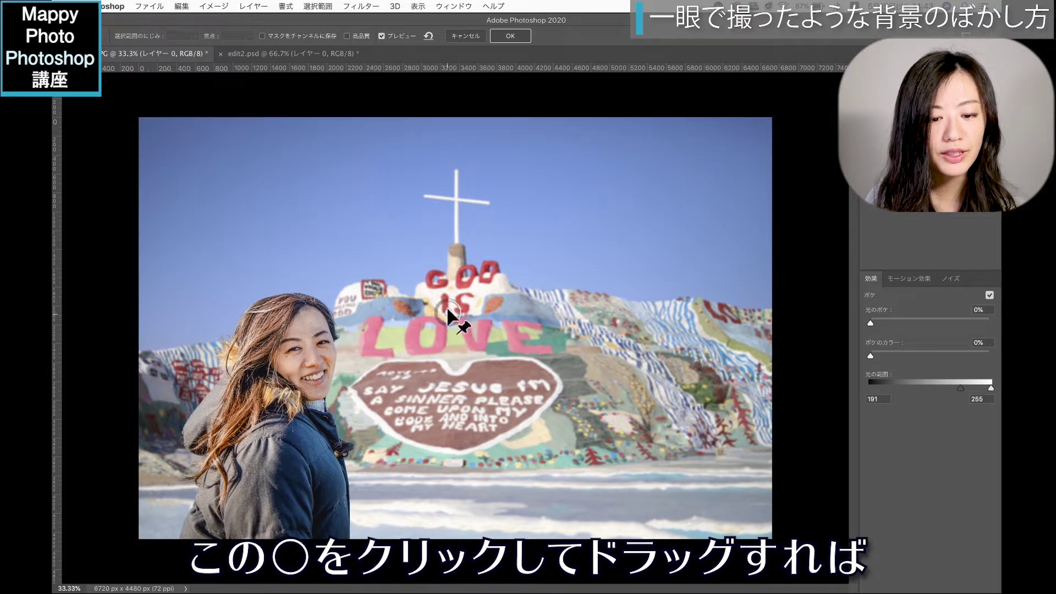
{"action": "mouse_move", "coordinate": [509, 286]}
{"action": "left_mouse_down"}
{"action": "mouse_move", "coordinate": [407, 282]}
{"action": "mouse_move", "coordinate": [456, 265]}
{"action": "left_mouse_up"}
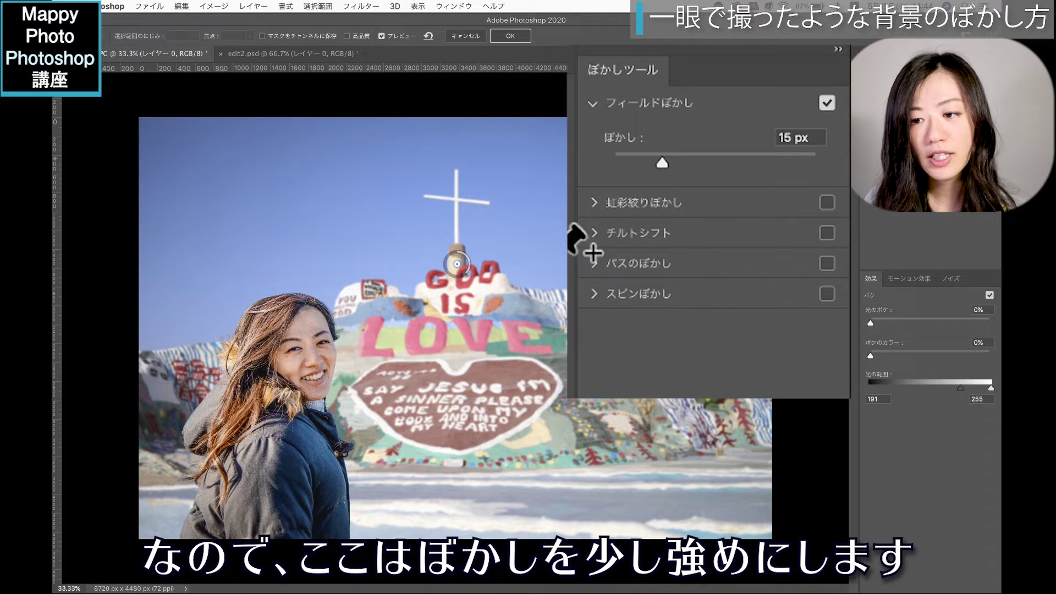
{"action": "left_click_drag", "start_coordinate": [665, 159], "coordinate": [670, 160]}
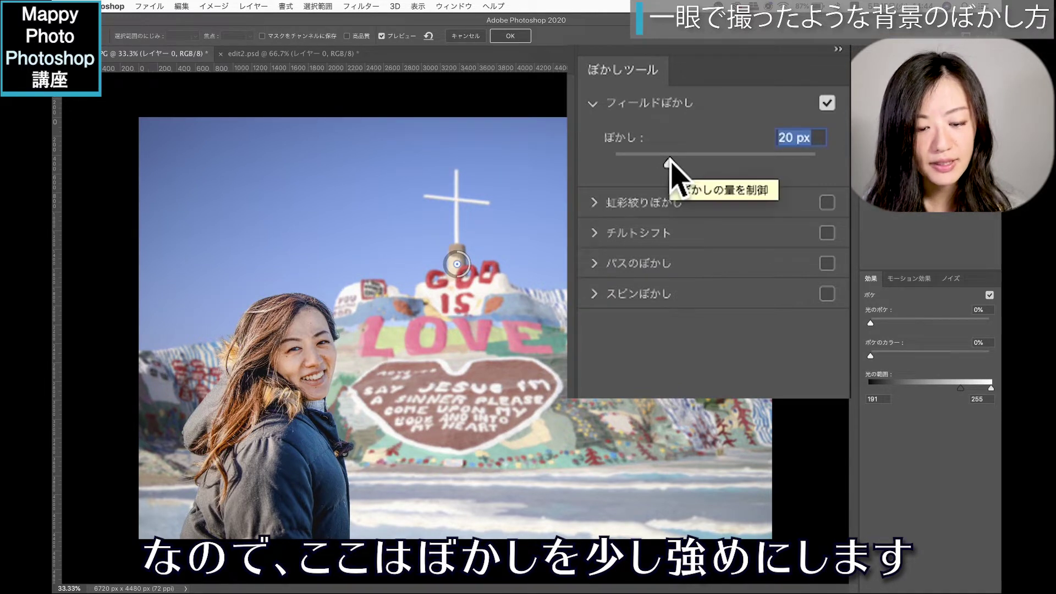
{"action": "left_click", "coordinate": [390, 333]}
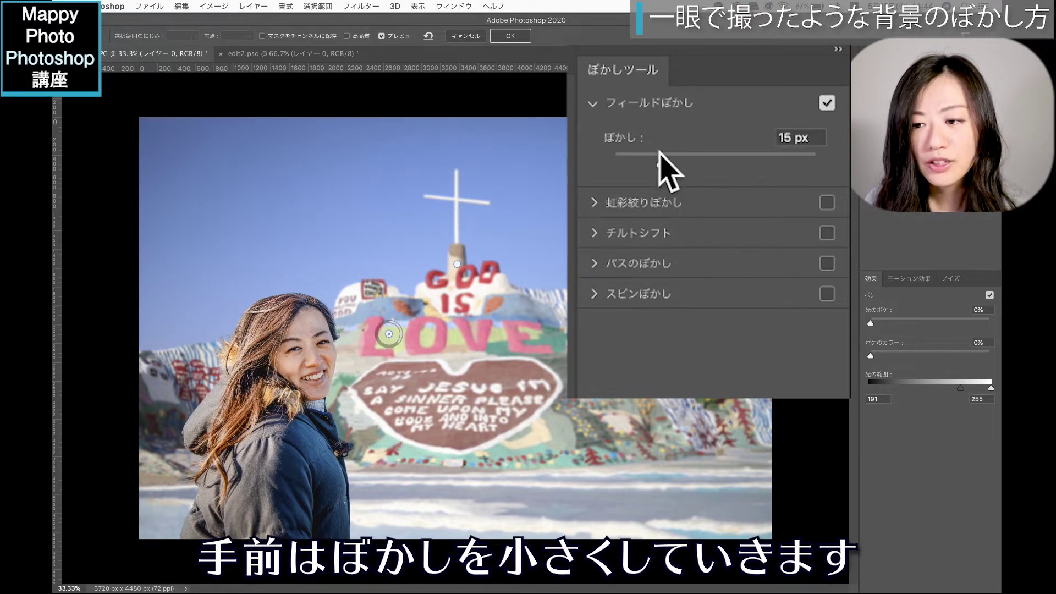
{"action": "left_click_drag", "start_coordinate": [661, 159], "coordinate": [665, 160]}
{"action": "left_click", "coordinate": [502, 325]}
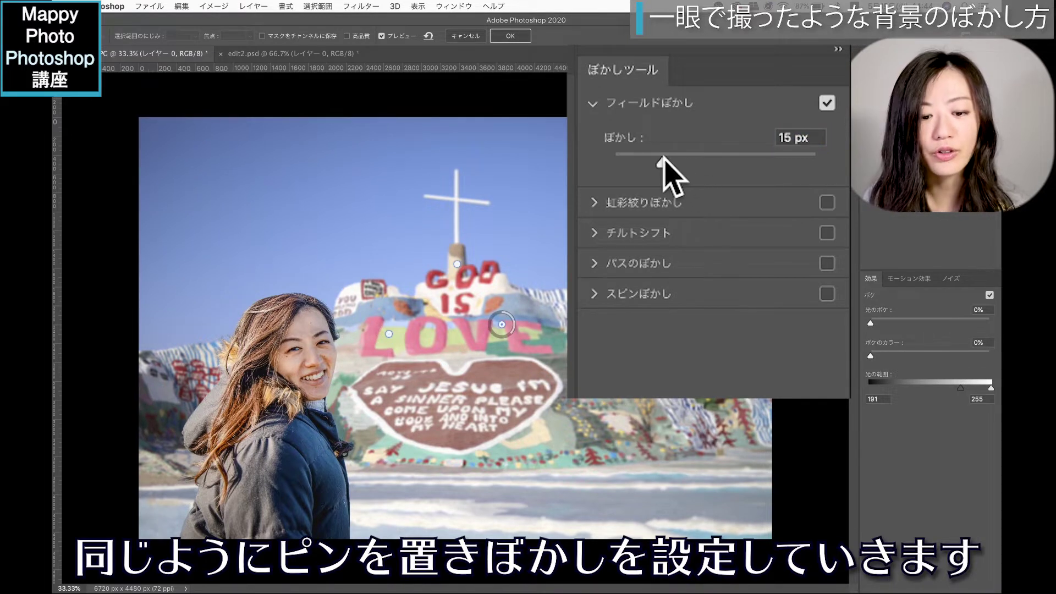
{"action": "left_click_drag", "start_coordinate": [663, 160], "coordinate": [666, 159]}
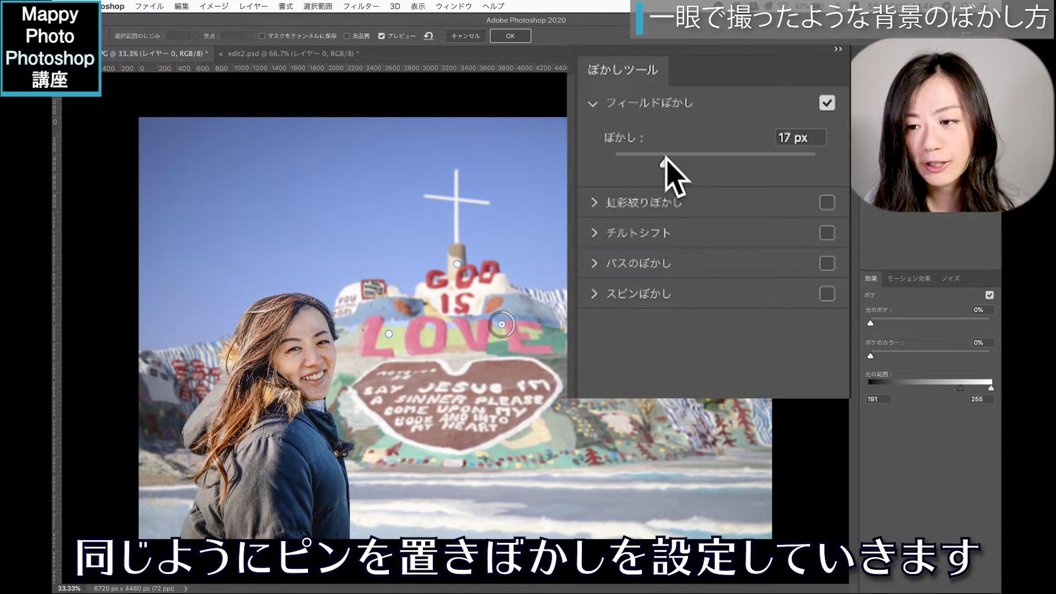
{"action": "left_click", "coordinate": [665, 162]}
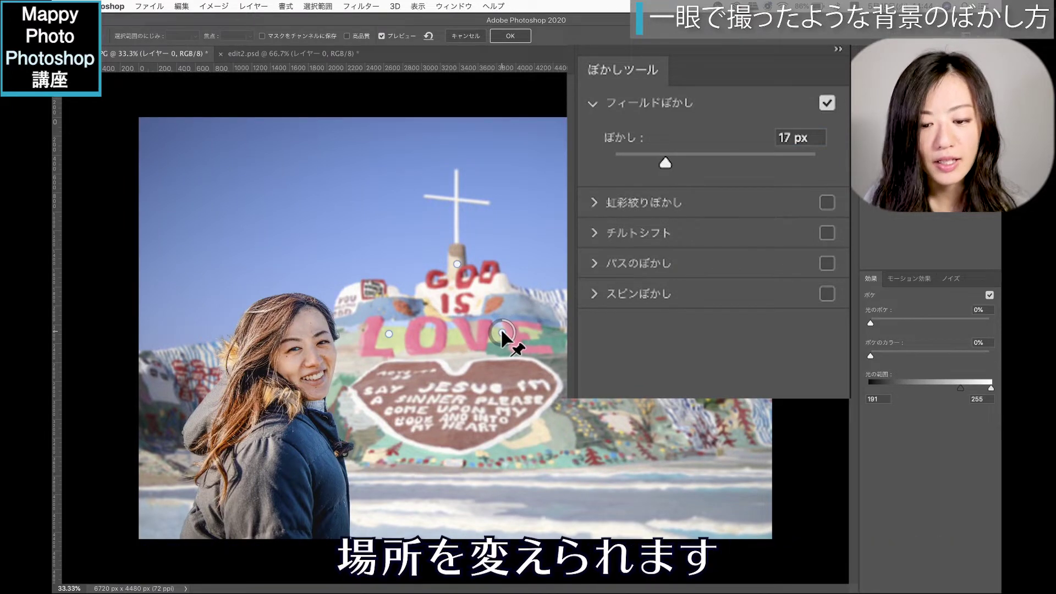
Add two Field Blur pins on the hillside right of LOVE, one at about 19 px
{"action": "left_click", "coordinate": [602, 322]}
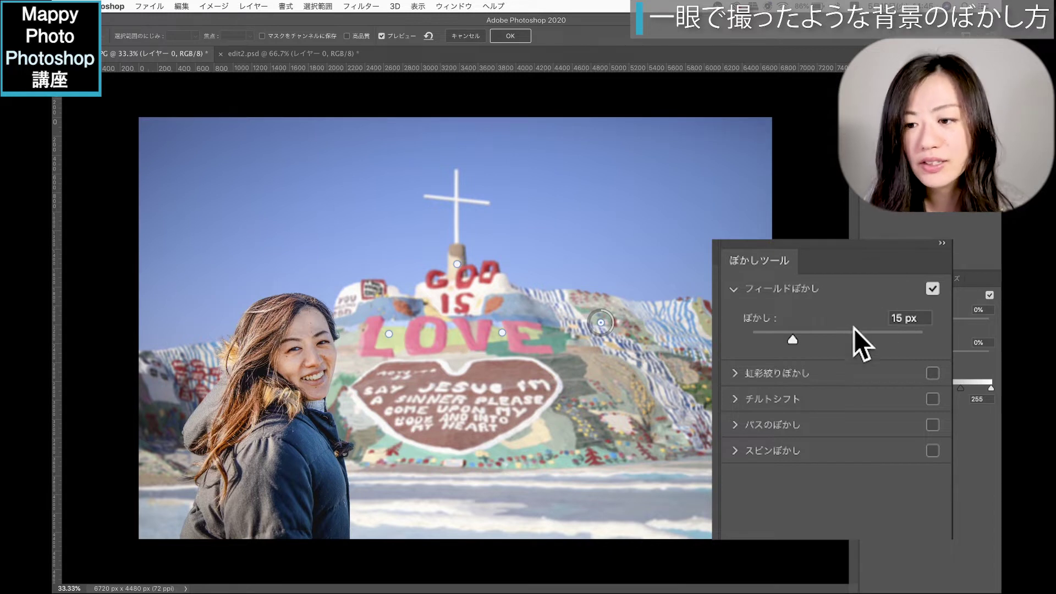
{"action": "left_click", "coordinate": [682, 318]}
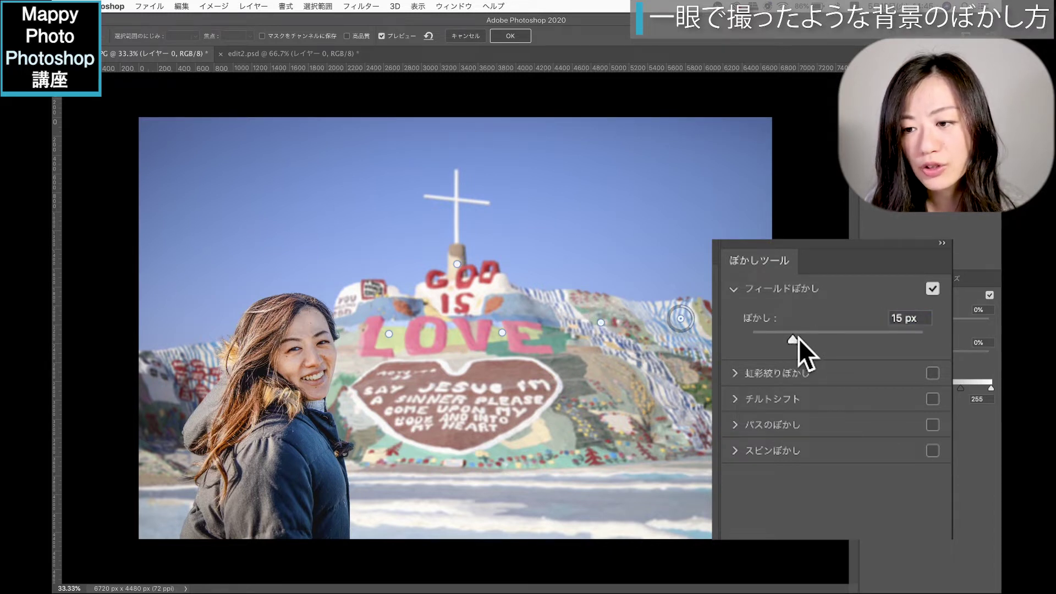
{"action": "left_click_drag", "start_coordinate": [794, 338], "coordinate": [798, 338]}
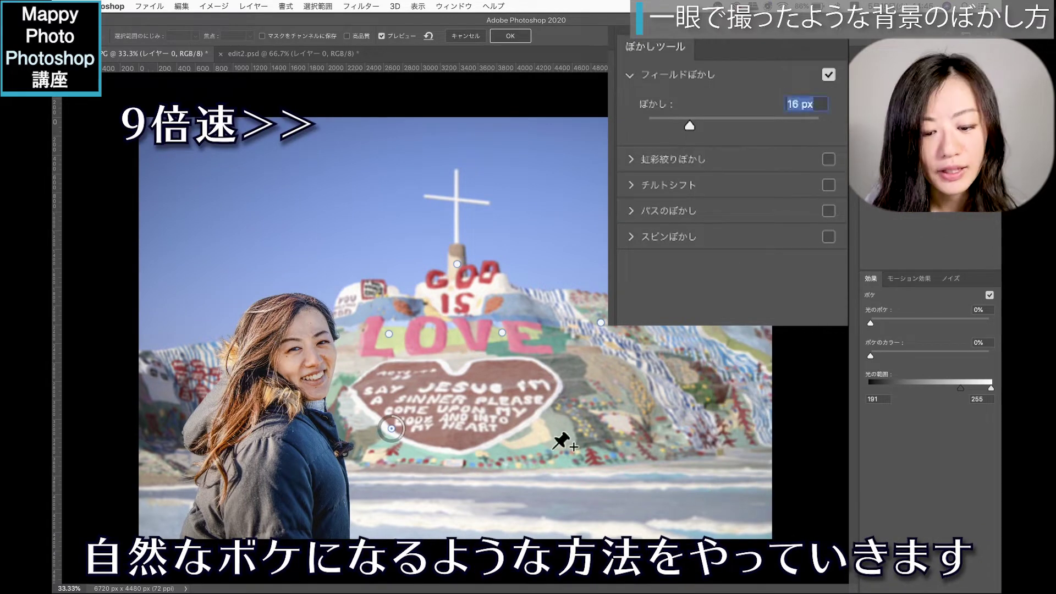
Add near-foreground pins around the heart with weak blur of about 5 px
{"action": "left_click", "coordinate": [421, 521]}
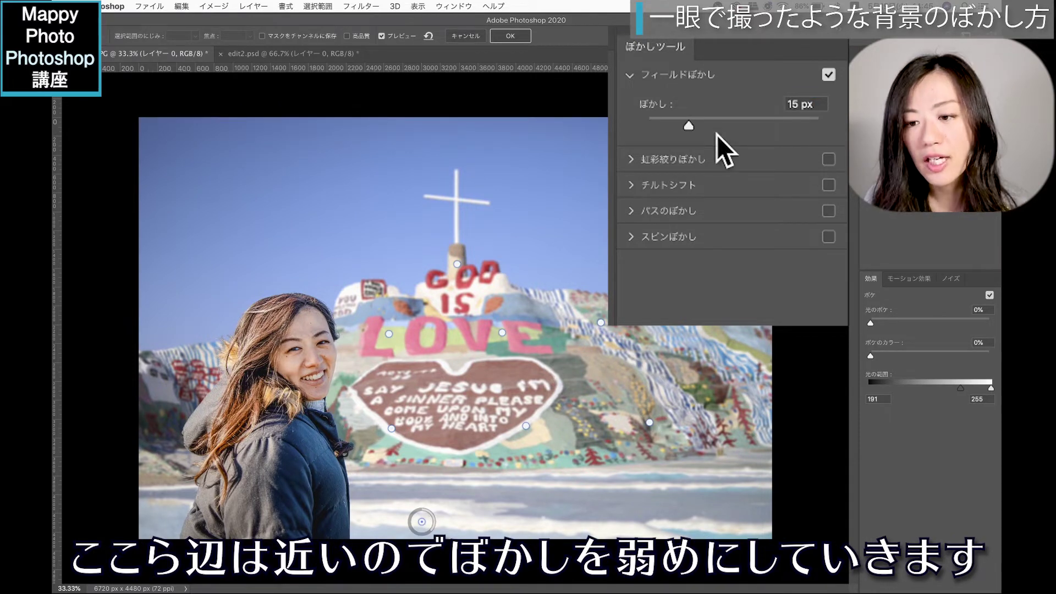
{"action": "left_click_drag", "start_coordinate": [686, 123], "coordinate": [668, 124]}
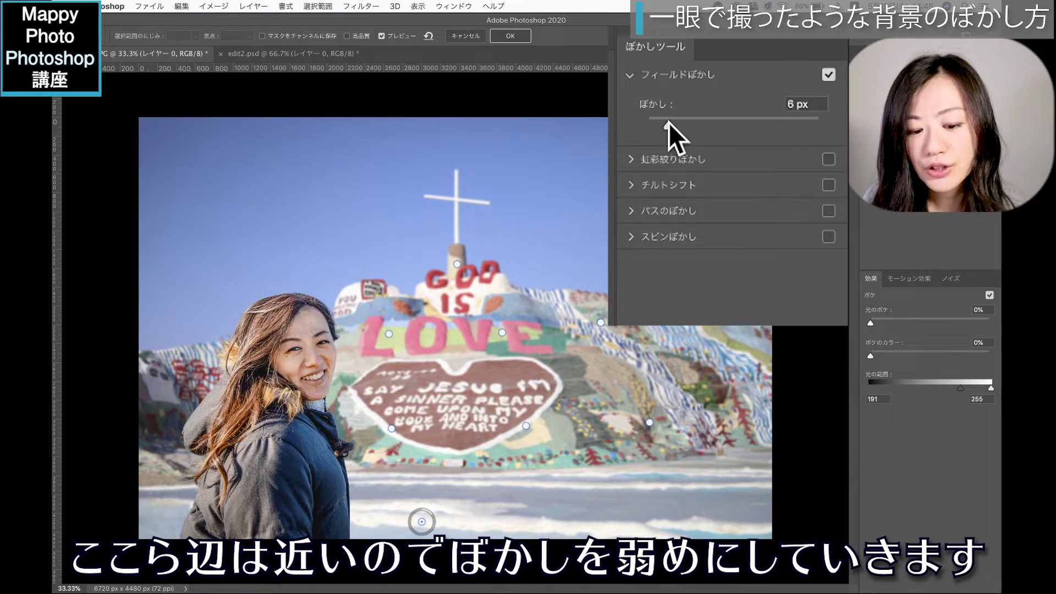
{"action": "left_click", "coordinate": [594, 514]}
{"action": "left_click_drag", "start_coordinate": [667, 123], "coordinate": [684, 126]}
{"action": "left_click", "coordinate": [737, 509]}
{"action": "left_click", "coordinate": [594, 514]}
{"action": "left_click", "coordinate": [416, 517]}
Add a 12 px pin at the mountain's left edge, nudge the summit pin, and commit the Field Blur
{"action": "left_click", "coordinate": [152, 359]}
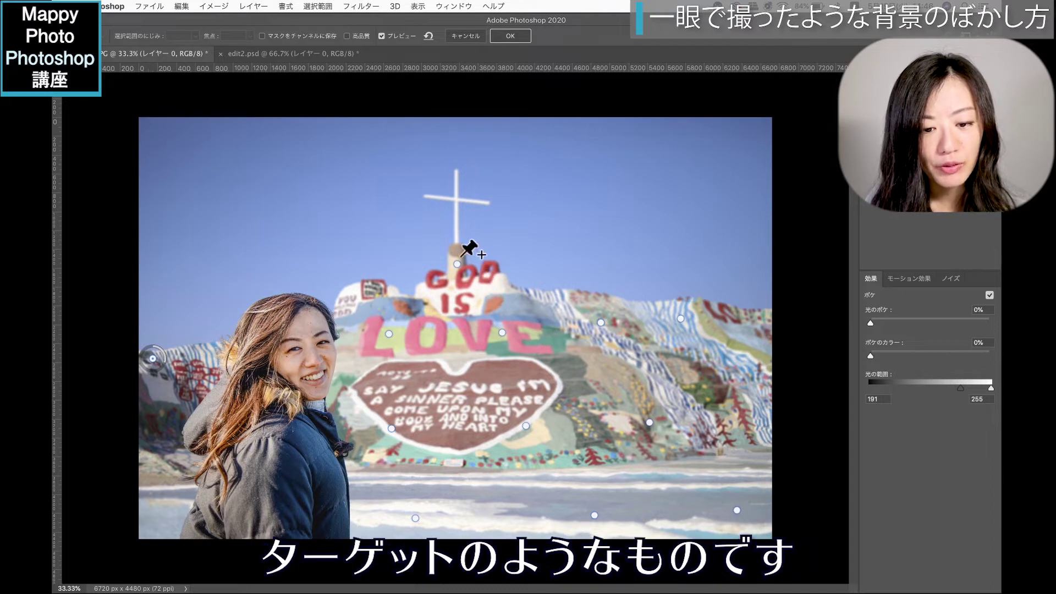
{"action": "left_click_drag", "start_coordinate": [456, 263], "coordinate": [455, 268]}
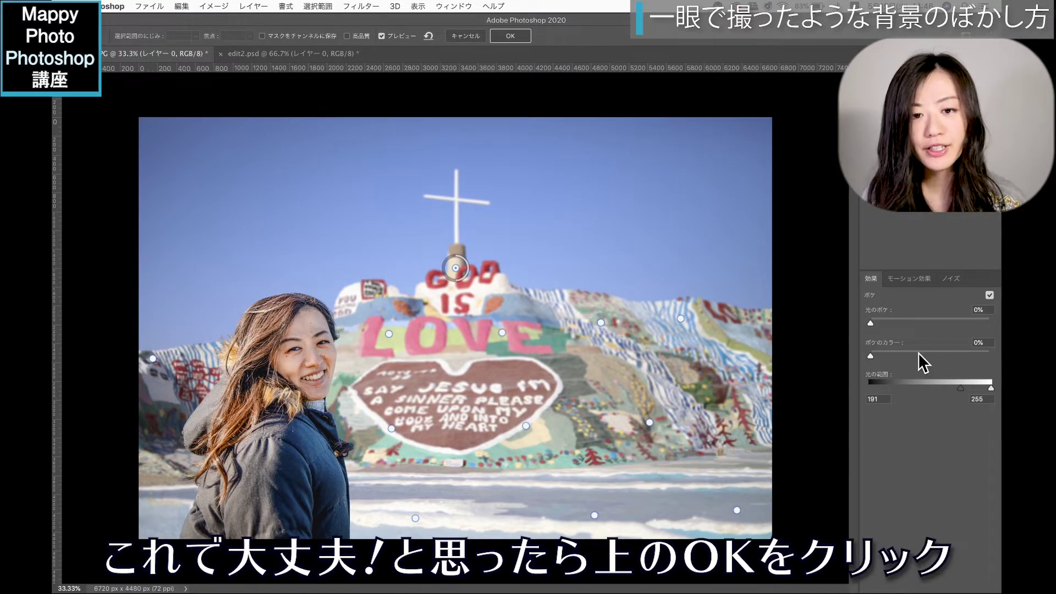
{"action": "left_click", "coordinate": [510, 36]}
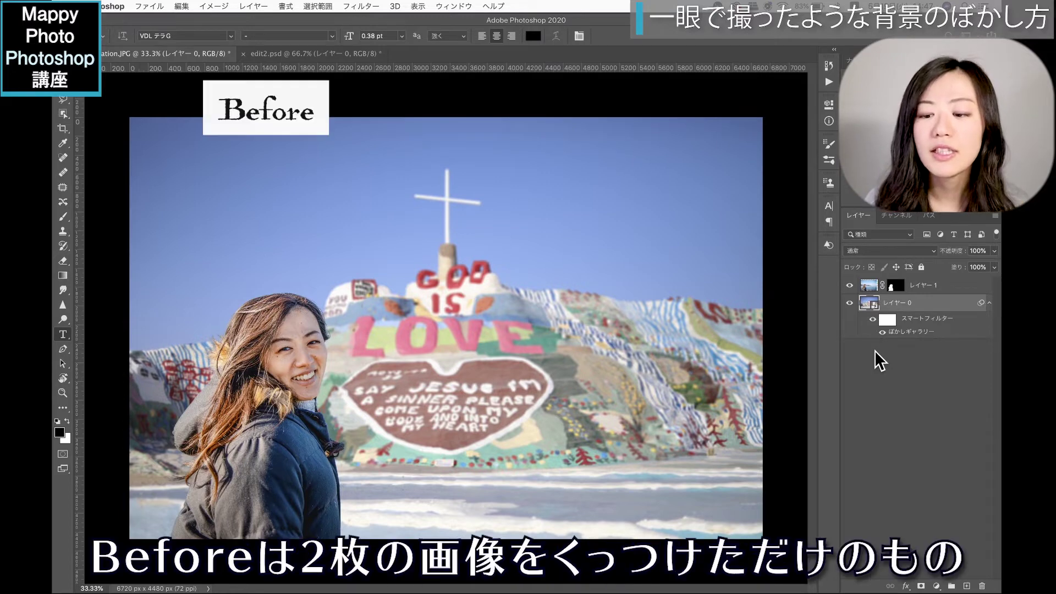
Toggle the background's Field Blur smart filter off and back on to compare
{"action": "left_click", "coordinate": [882, 330]}
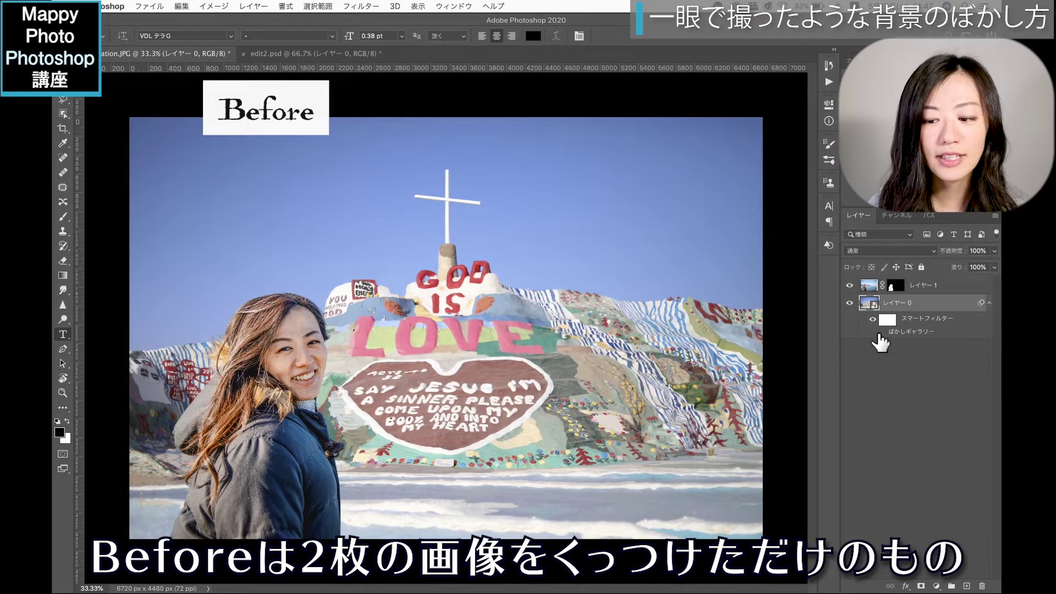
{"action": "left_click", "coordinate": [882, 332]}
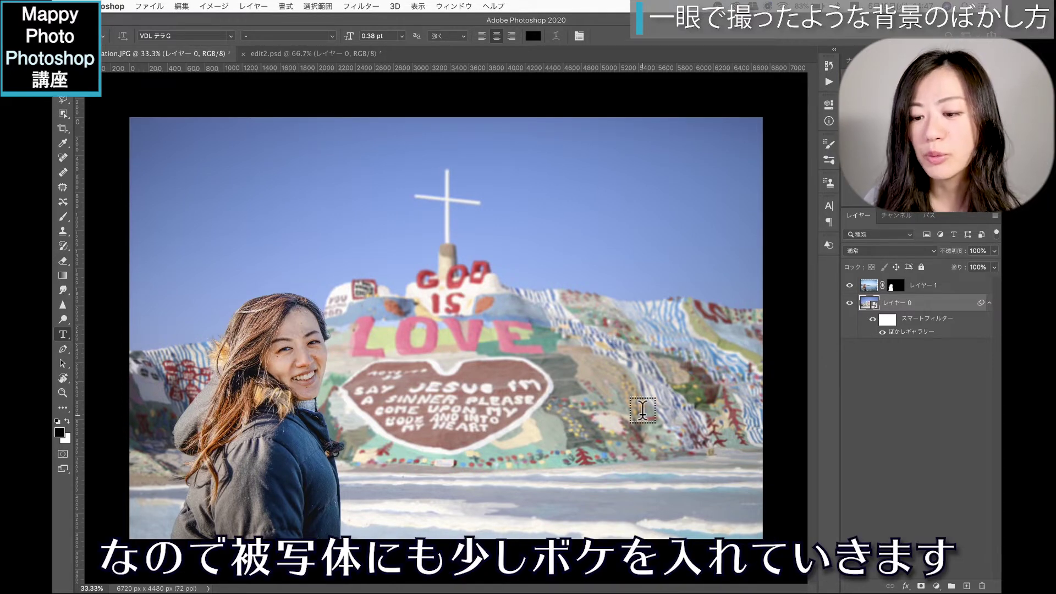
Convert the woman's Layer 1 into a smart object
{"action": "left_click", "coordinate": [920, 291]}
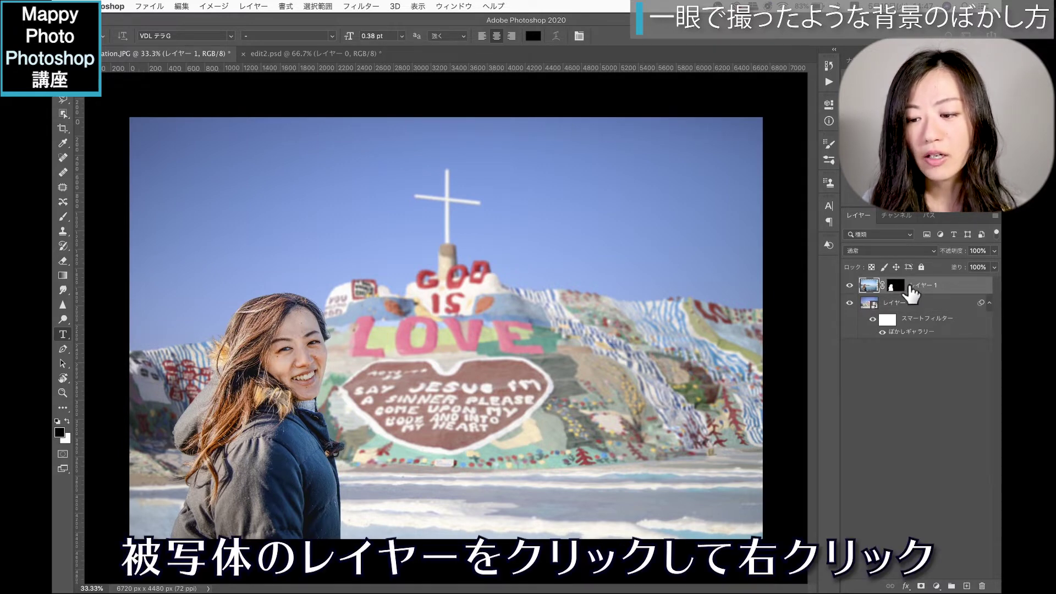
{"action": "right_click", "coordinate": [907, 287]}
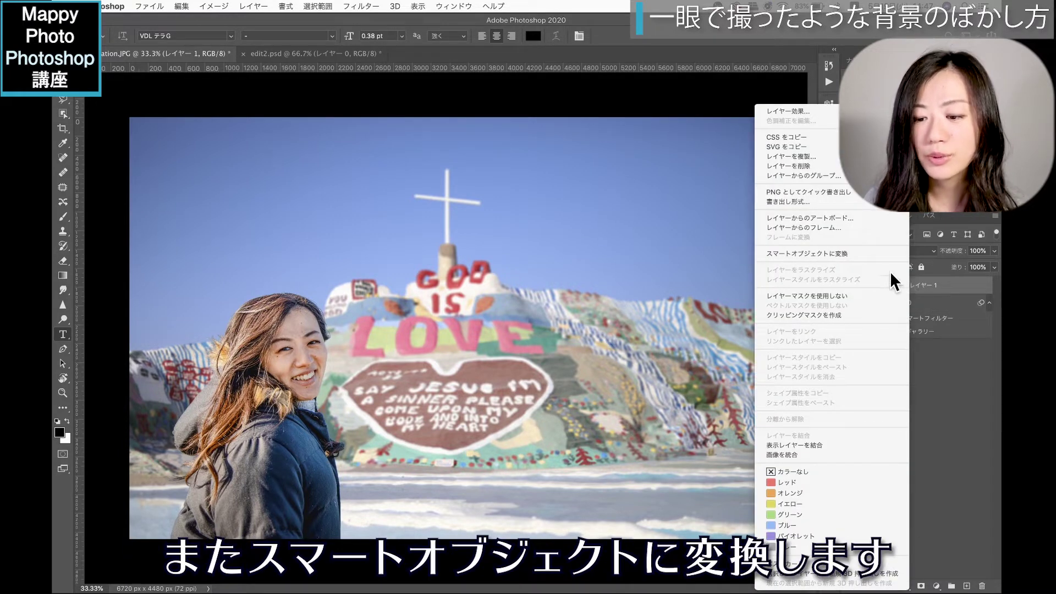
{"action": "left_click", "coordinate": [856, 253]}
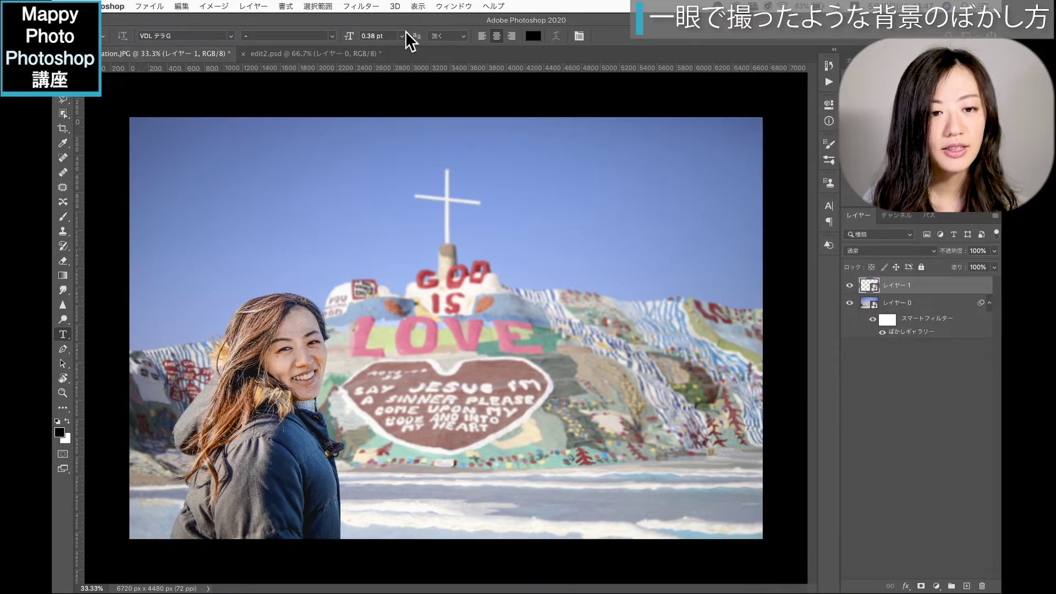
Start a Field Blur on the woman with a 3 px pin on the L of LOVE and a lighter pin on her face
{"action": "left_click", "coordinate": [356, 6]}
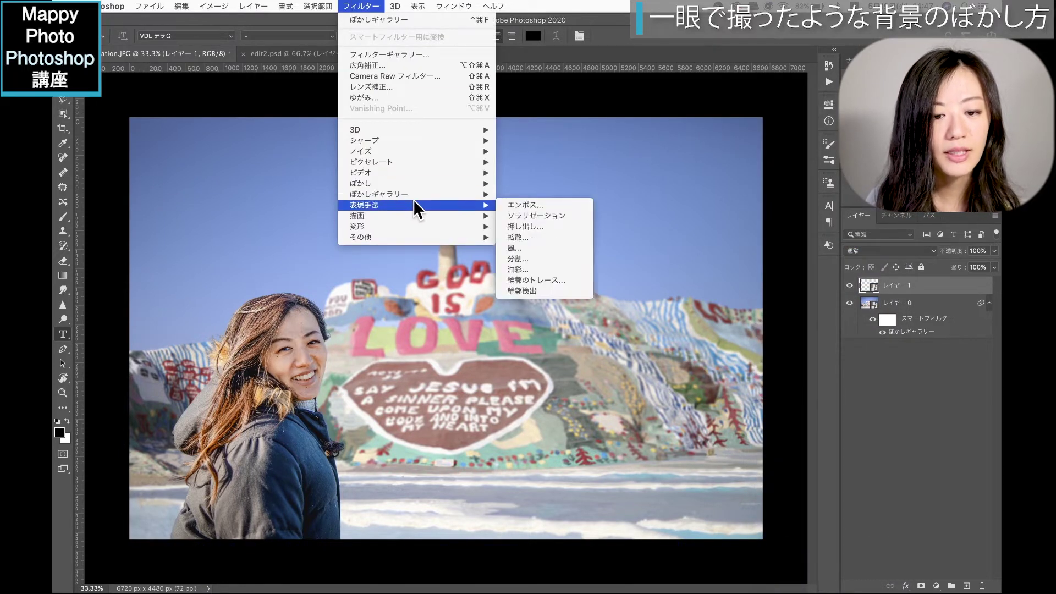
{"action": "mouse_move", "coordinate": [378, 194]}
{"action": "left_click", "coordinate": [527, 194]}
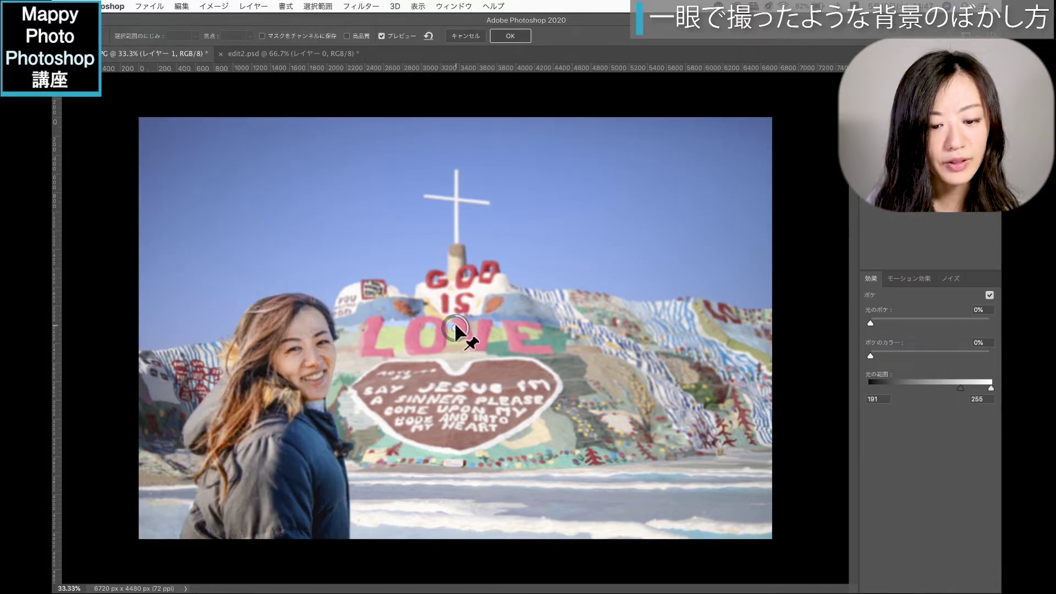
{"action": "mouse_move", "coordinate": [456, 326]}
{"action": "left_mouse_down"}
{"action": "mouse_move", "coordinate": [311, 338]}
{"action": "mouse_move", "coordinate": [269, 373]}
{"action": "mouse_move", "coordinate": [228, 383]}
{"action": "left_mouse_up"}
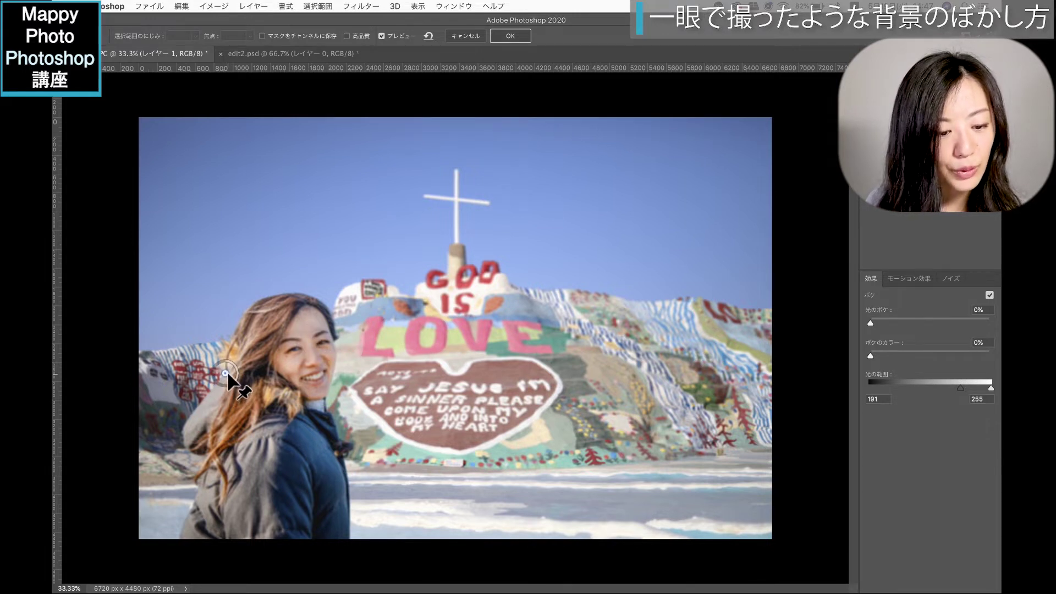
{"action": "left_click_drag", "start_coordinate": [772, 203], "coordinate": [729, 199]}
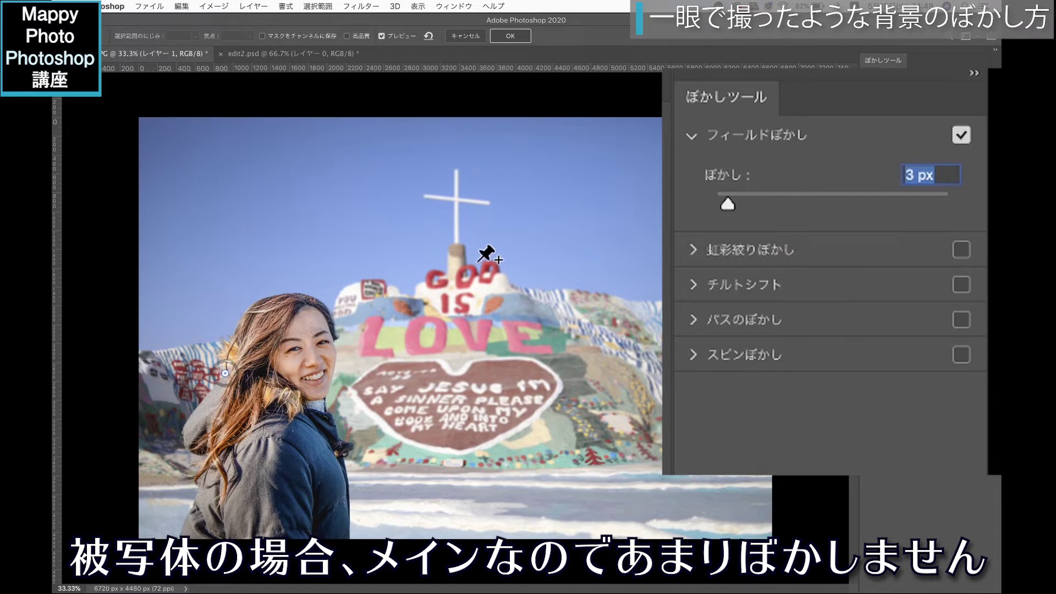
{"action": "left_click", "coordinate": [306, 351]}
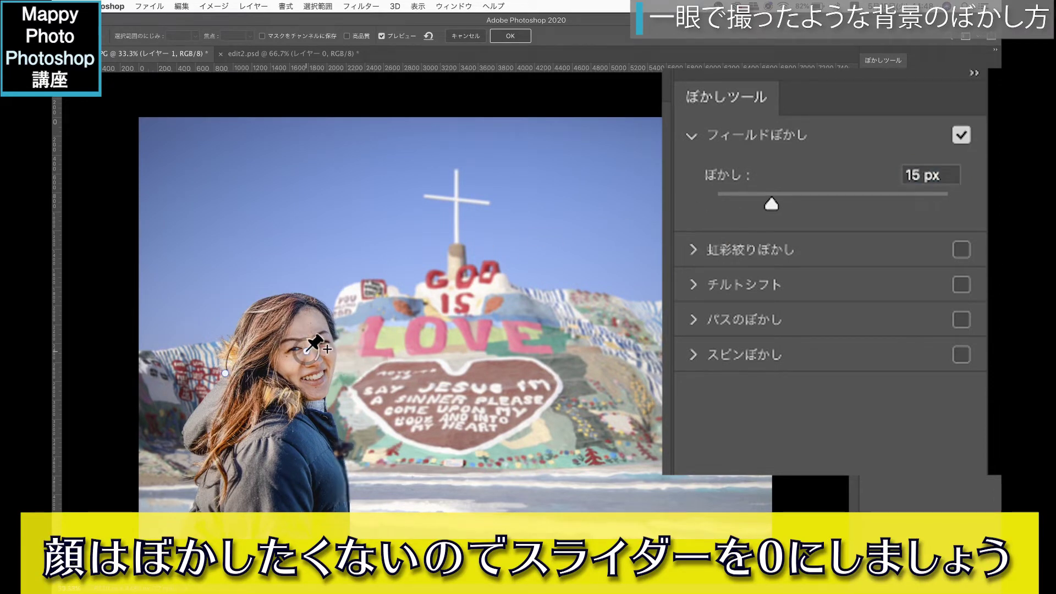
{"action": "left_click_drag", "start_coordinate": [773, 195], "coordinate": [672, 193]}
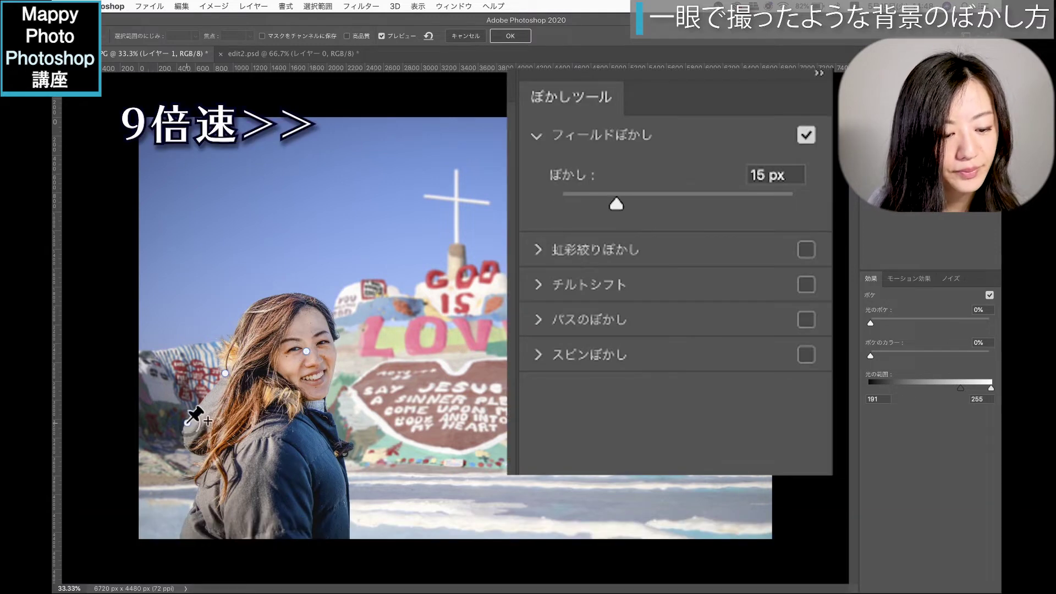
Add low-blur pins across the woman's body and hood, setting the hood pin to 5 px
{"action": "left_click", "coordinate": [199, 510]}
{"action": "left_click", "coordinate": [343, 481]}
{"action": "mouse_move", "coordinate": [578, 204]}
{"action": "left_mouse_down"}
{"action": "mouse_move", "coordinate": [605, 204]}
{"action": "mouse_move", "coordinate": [574, 205]}
{"action": "left_mouse_up"}
{"action": "left_click", "coordinate": [225, 371]}
{"action": "left_click", "coordinate": [187, 423]}
{"action": "left_click_drag", "start_coordinate": [580, 204], "coordinate": [625, 204]}
{"action": "type", "text": "5"}
{"action": "left_click", "coordinate": [188, 535]}
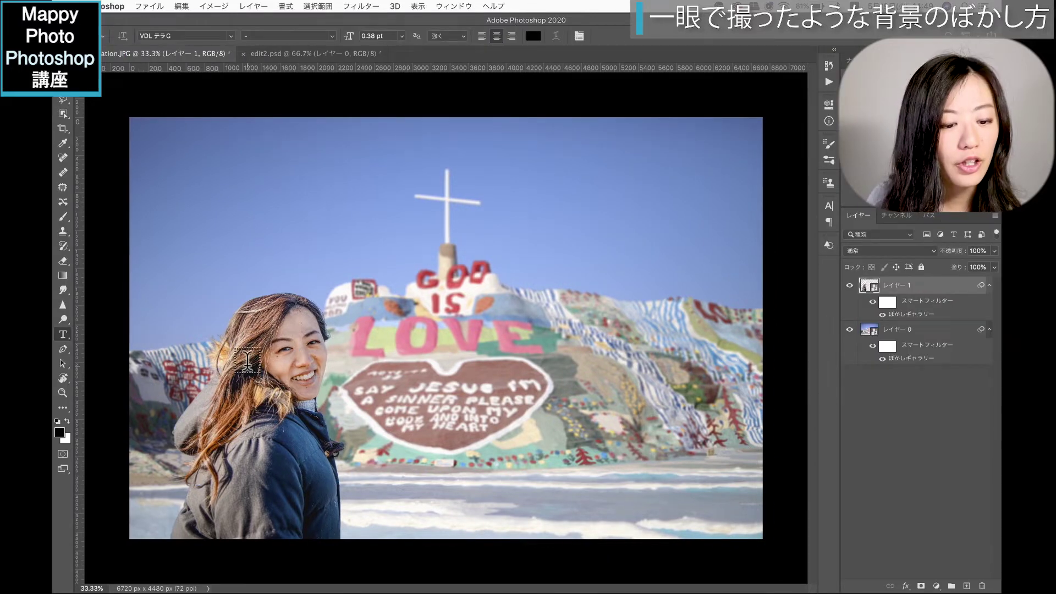
Toggle the woman's Blur Gallery smart filter off and on, zooming in to compare her face
{"action": "left_click", "coordinate": [882, 314]}
{"action": "left_click", "coordinate": [882, 315]}
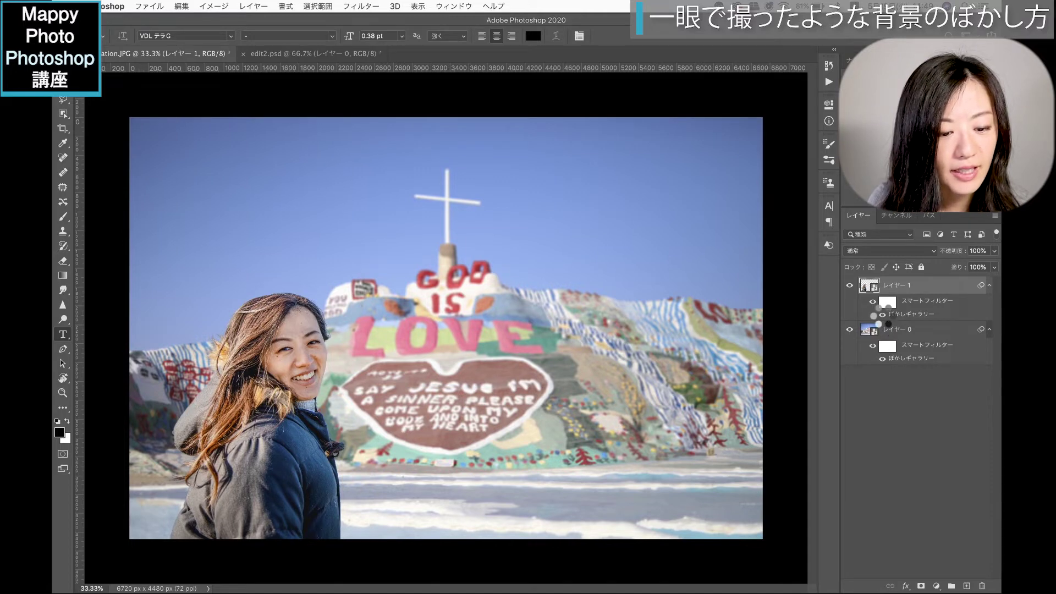
{"action": "scroll", "coordinate": [265, 420], "scroll_direction": "up", "scroll_amount": 5}
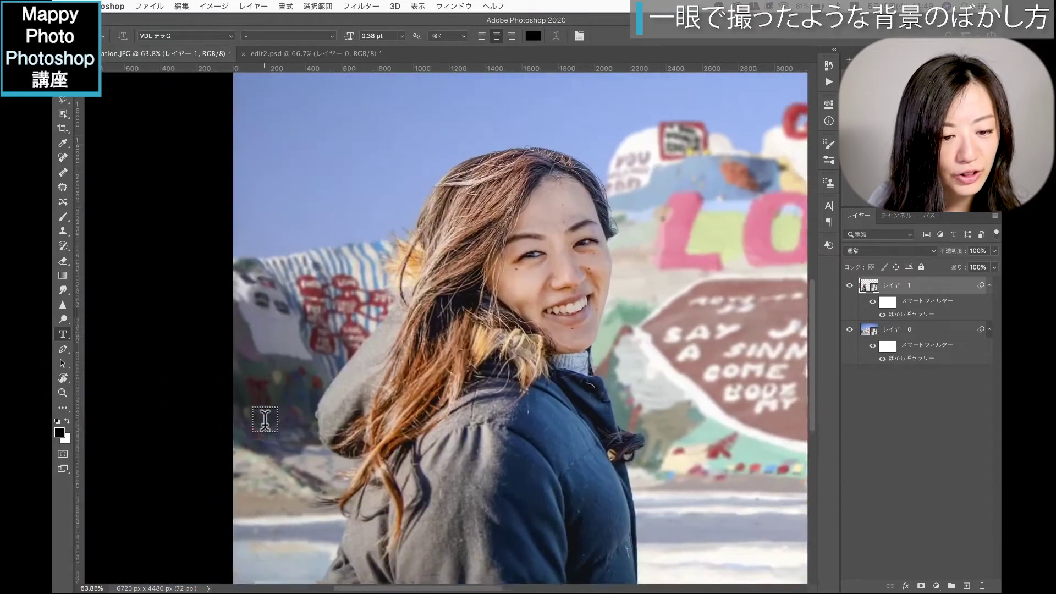
{"action": "scroll", "coordinate": [264, 419], "scroll_direction": "up", "scroll_amount": 3}
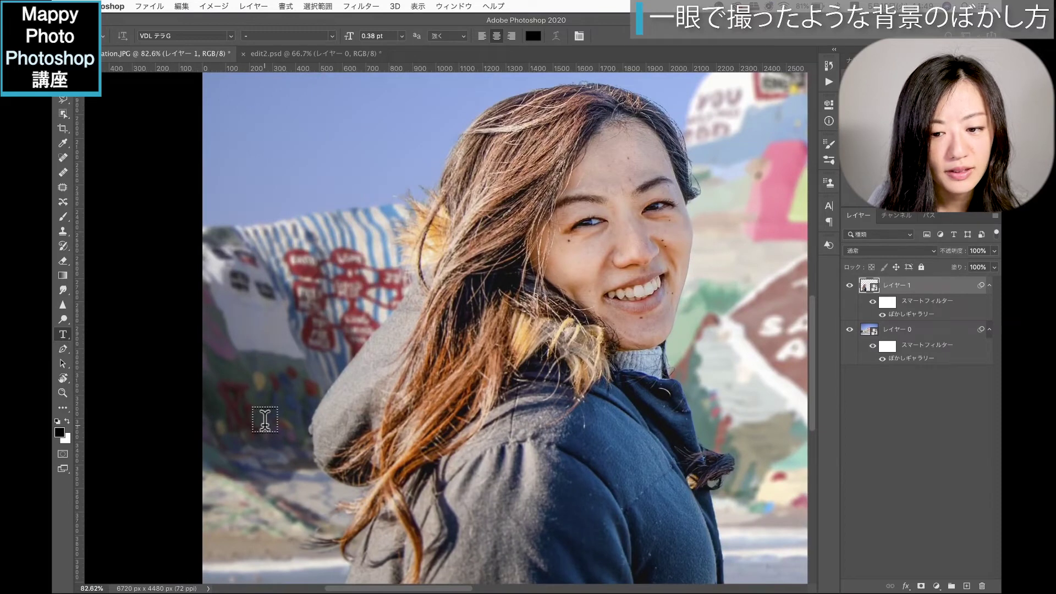
{"action": "scroll", "coordinate": [264, 420], "scroll_direction": "down", "scroll_amount": 2}
{"action": "scroll", "coordinate": [264, 420], "scroll_direction": "down", "scroll_amount": 1}
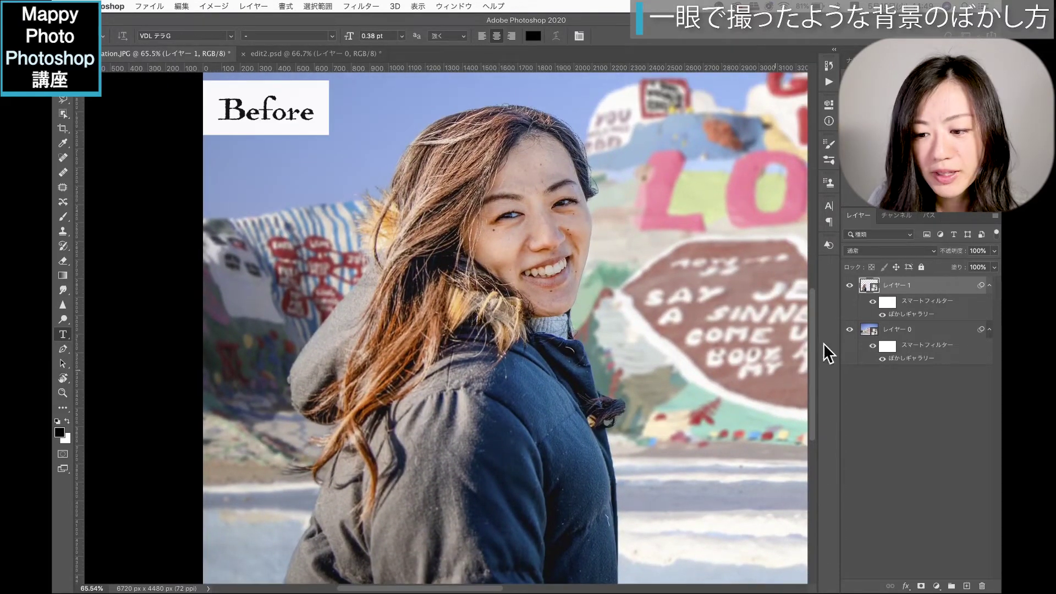
{"action": "left_click", "coordinate": [882, 314]}
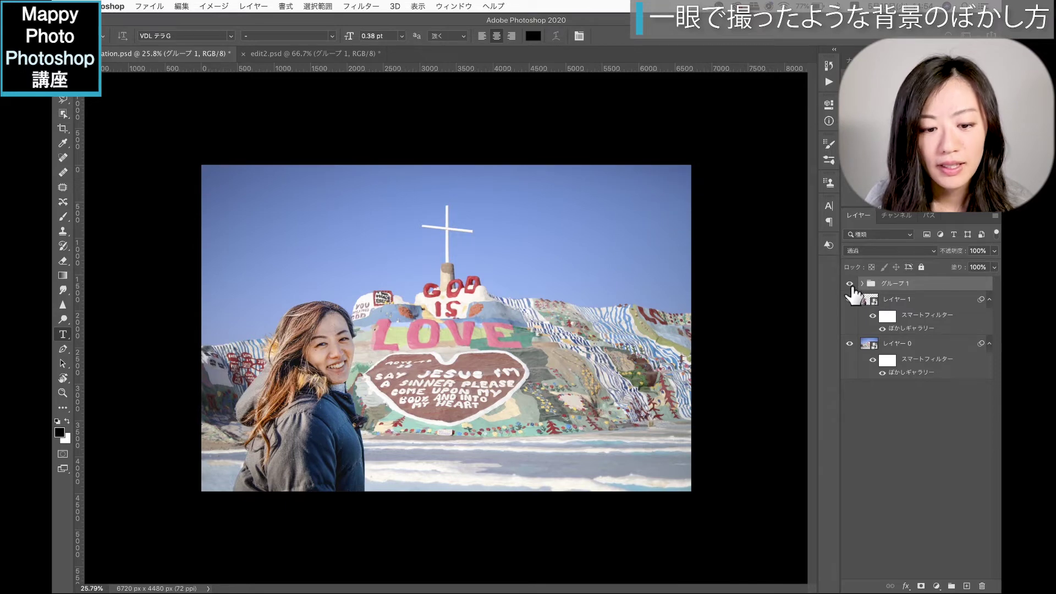
Toggle Group 1's visibility twice to compare before and after, leaving it hidden to show the blurred composite
{"action": "left_click", "coordinate": [850, 296]}
{"action": "left_click", "coordinate": [850, 284]}
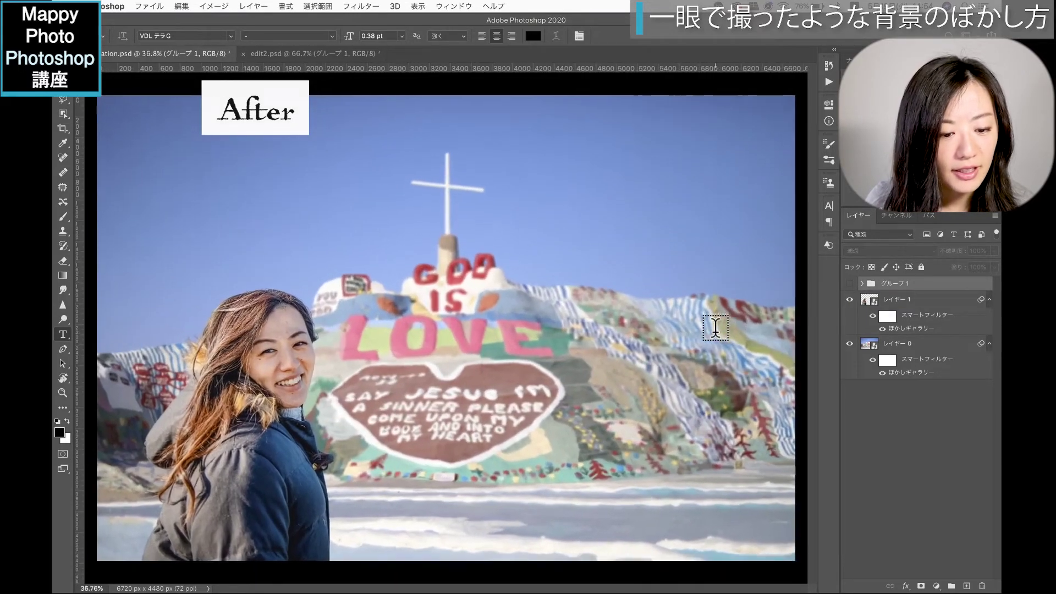
{"action": "scroll", "coordinate": [715, 328], "scroll_direction": "up", "scroll_amount": 2}
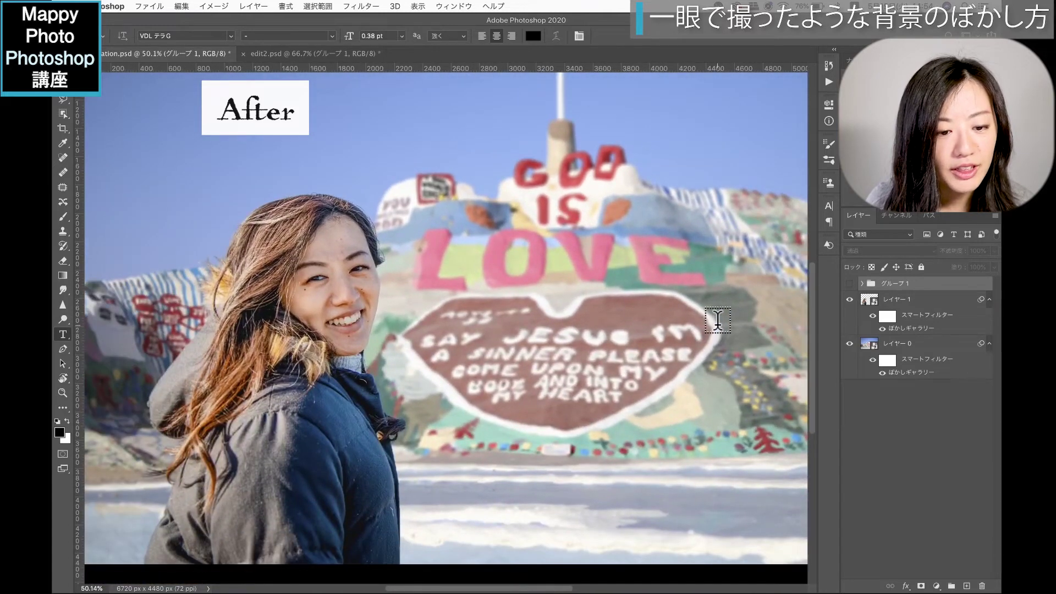
{"action": "scroll", "coordinate": [715, 321], "scroll_direction": "left", "scroll_amount": 3}
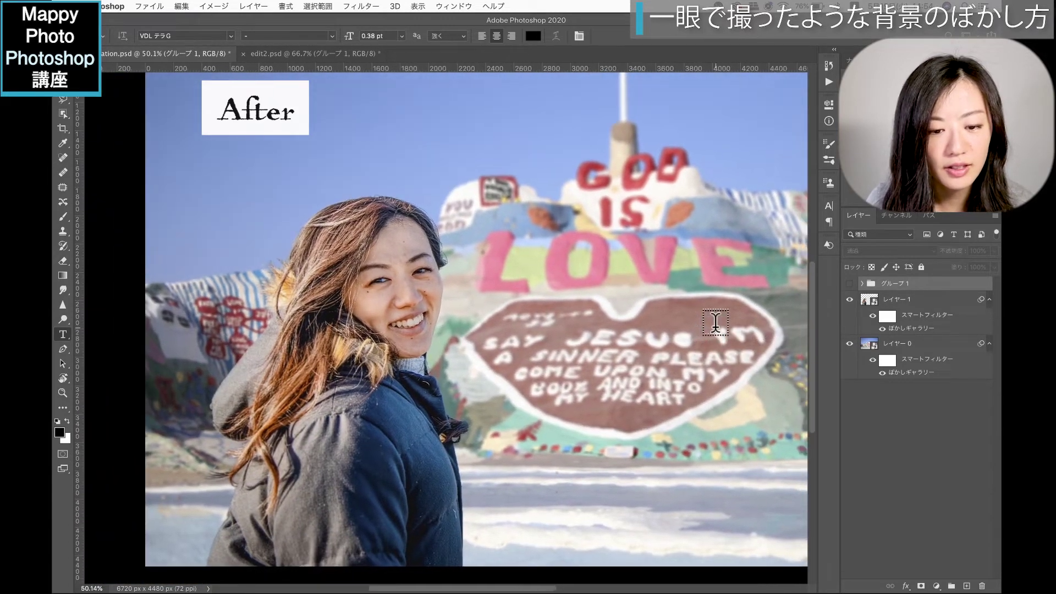
{"action": "left_click", "coordinate": [850, 283]}
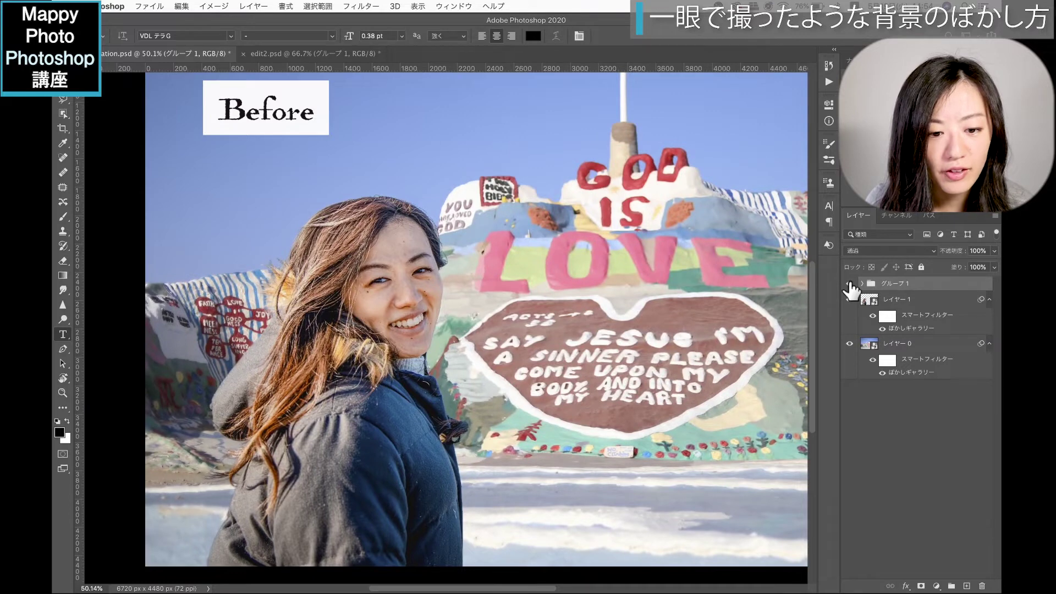
{"action": "left_click", "coordinate": [850, 283]}
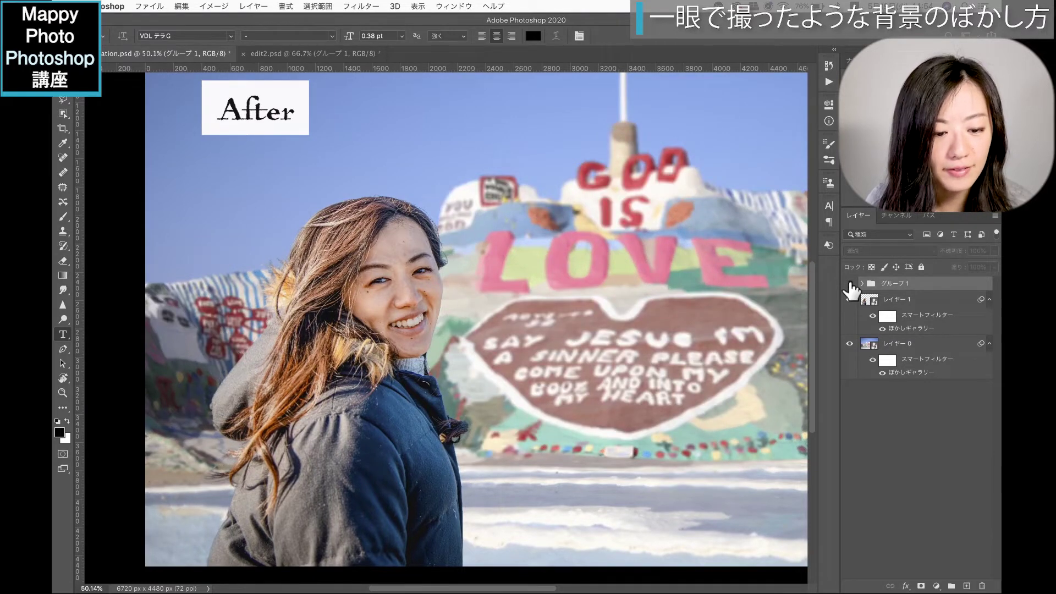